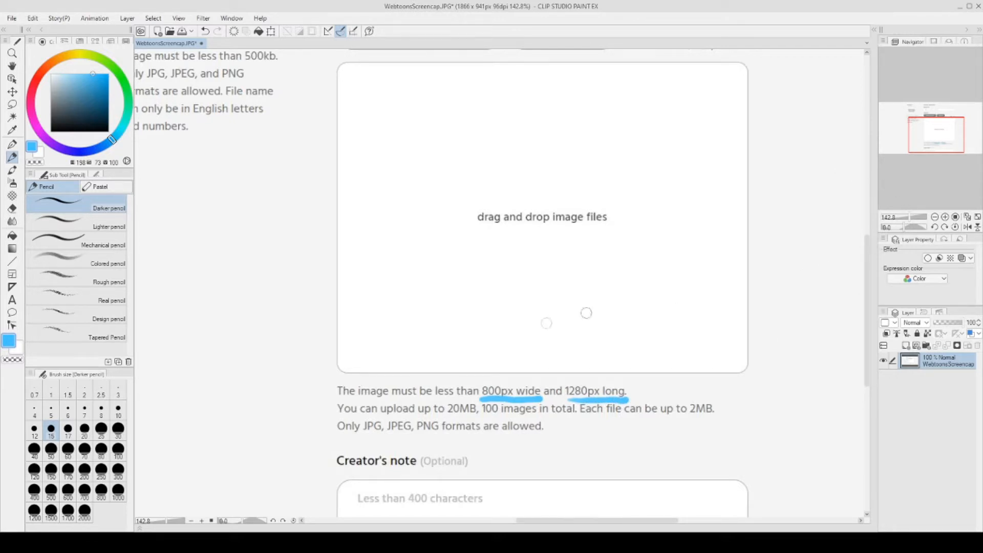
# Underline the 800px wide and 1280px long limits in the upload form screenshot, and undo the pencil marks
pyautogui.moveTo(479, 384)
pyautogui.mouseDown()
pyautogui.moveTo(478, 402)
pyautogui.moveTo(568, 375)
pyautogui.moveTo(632, 391)
pyautogui.moveTo(631, 402)
pyautogui.mouseUp()
pyautogui.hotkey('ctrl', 'z')
pyautogui.hotkey('ctrl', 'z')
pyautogui.hotkey('ctrl', 'z')
pyautogui.hotkey('ctrl', 'z')
pyautogui.hotkey('ctrl', 'z')
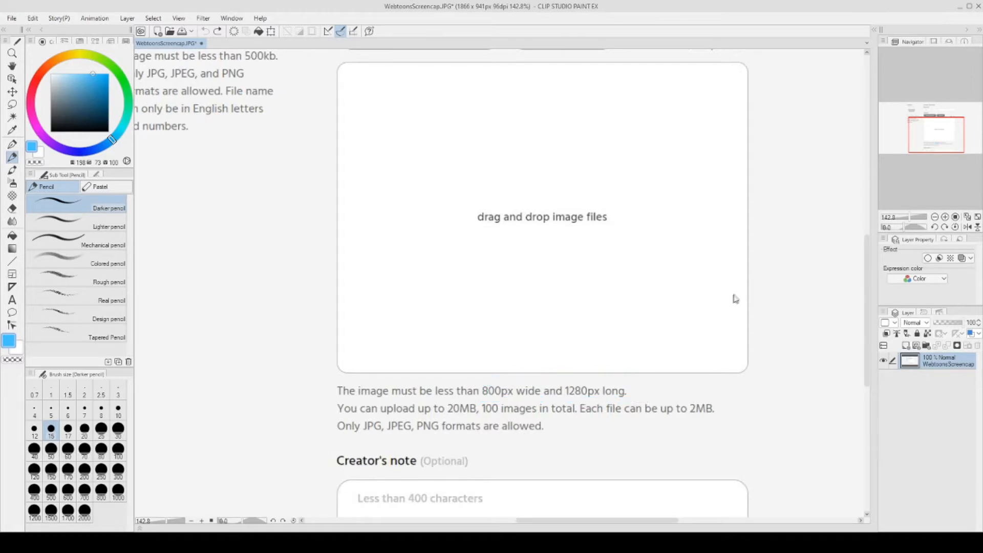
pyautogui.moveTo(450, 416); pyautogui.dragTo(478, 415)
pyautogui.hotkey('ctrl', 'z')
# View the episode upload form at 100%, including its title and file fields, and close the WebtoonsScreencap image
pyautogui.click(934, 217)
pyautogui.moveTo(927, 149); pyautogui.dragTo(929, 136)
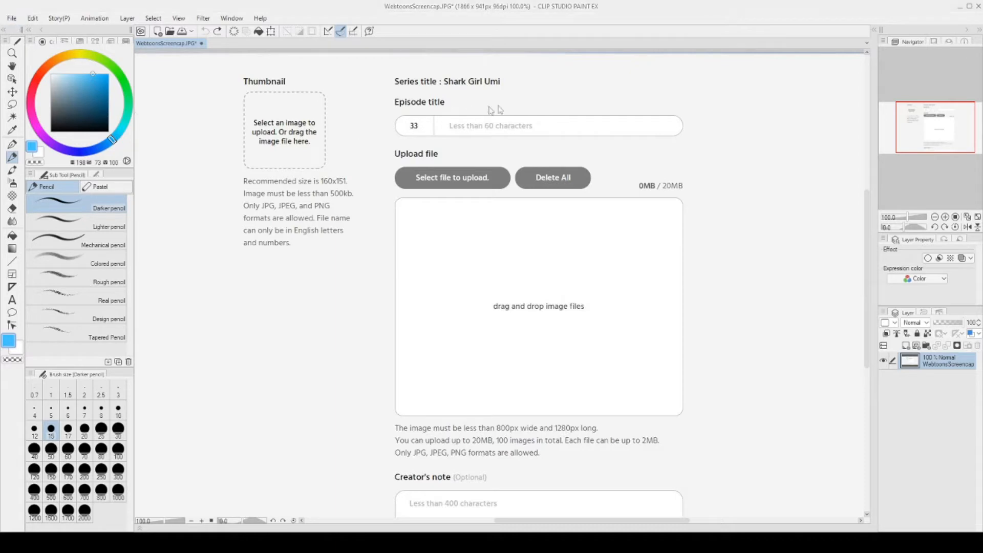
pyautogui.click(202, 44)
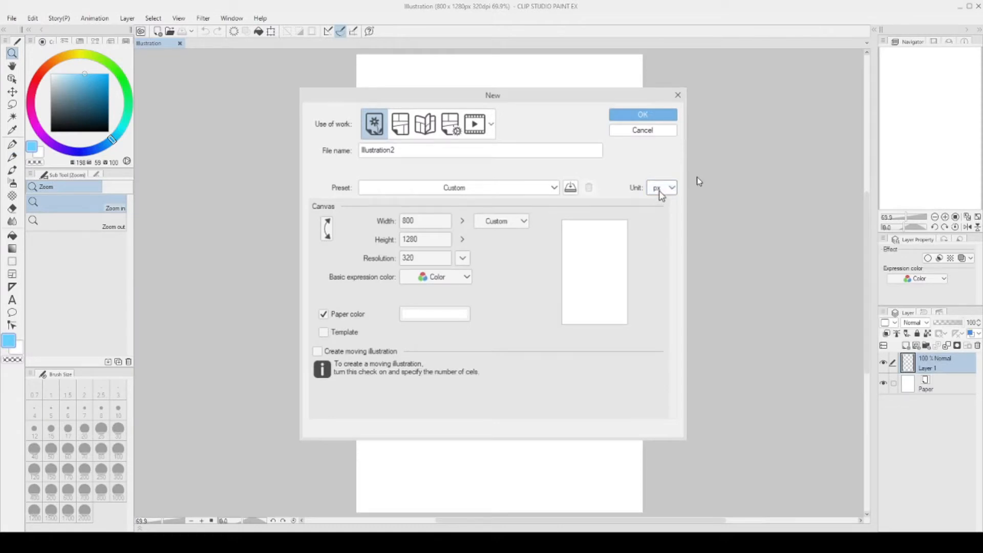
# Create a new canvas 800 px wide and 1280 px high at resolution 320
pyautogui.moveTo(425, 220); pyautogui.dragTo(384, 239)
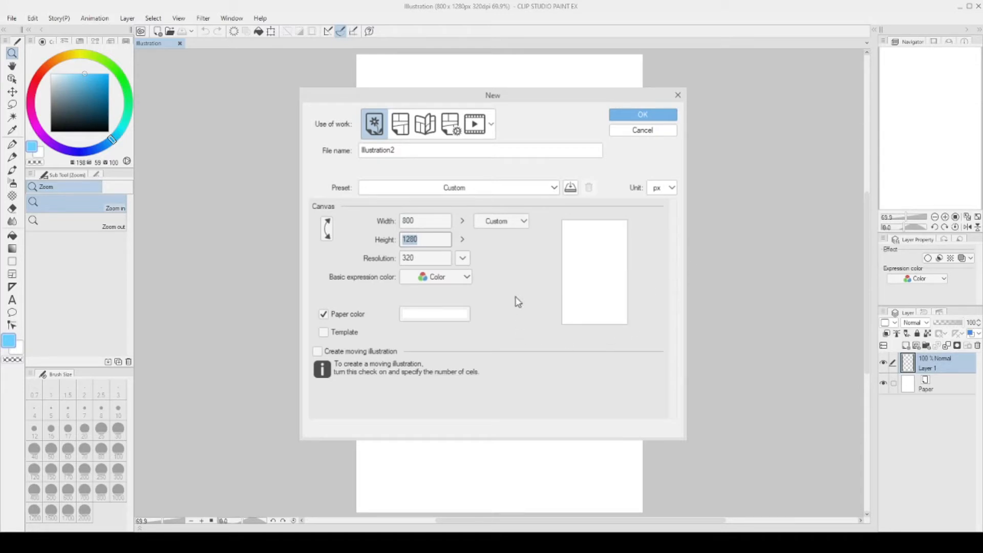
pyautogui.click(445, 240)
pyautogui.moveTo(421, 260); pyautogui.dragTo(376, 255)
pyautogui.click(435, 258)
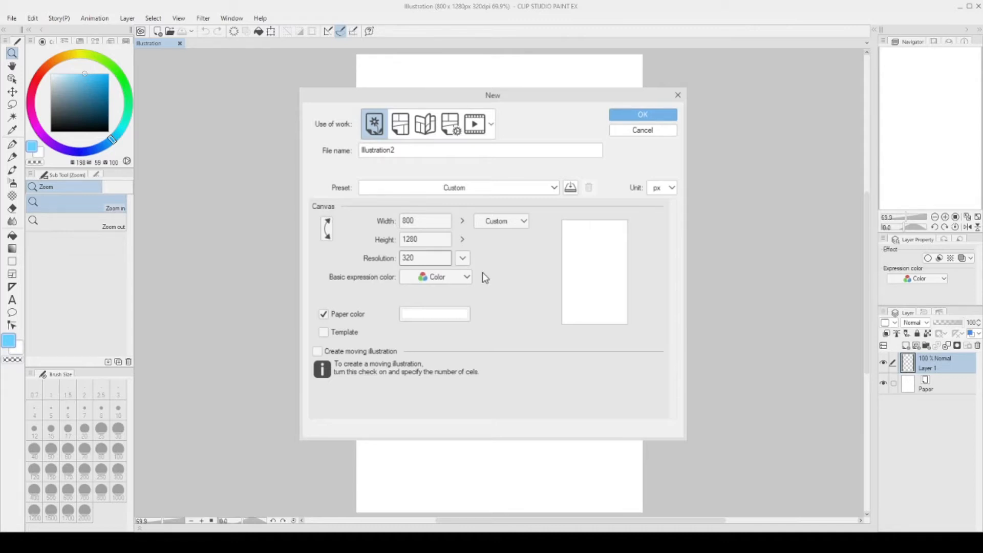
pyautogui.click(639, 116)
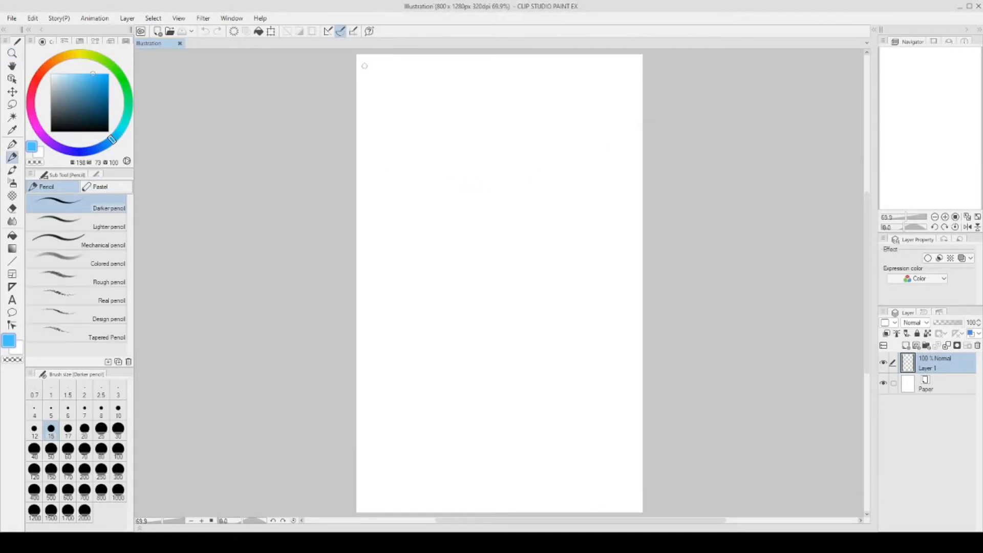
# Choose a lighter, less saturated blue as the drawing colour
pyautogui.click(87, 71)
pyautogui.click(12, 274)
pyautogui.moveTo(375, 95); pyautogui.dragTo(620, 311)
pyautogui.hotkey('ctrl', 'z')
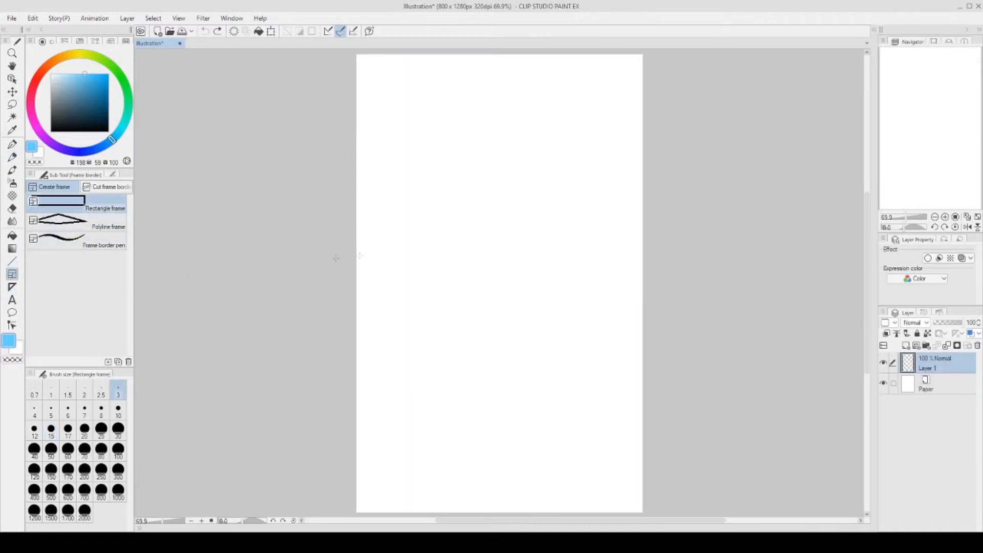
# Draw two blue panel outlines with the Rectangle figure tool, a smaller one near the page top and a larger one in the lower half
pyautogui.click(12, 261)
pyautogui.click(105, 292)
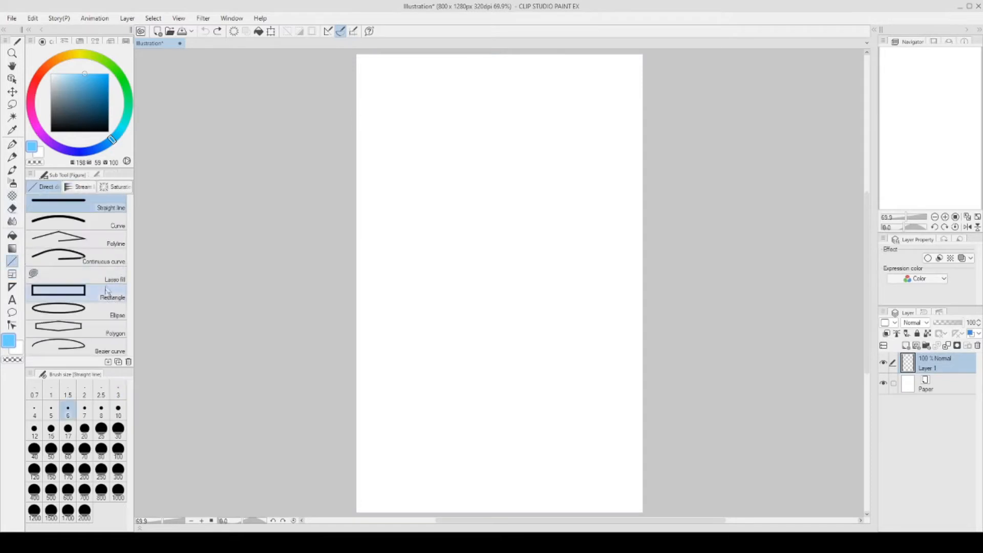
pyautogui.moveTo(369, 84); pyautogui.dragTo(550, 196)
pyautogui.moveTo(410, 286); pyautogui.dragTo(631, 485)
# Sketch a round smiling face in the lower panel with the pencil
pyautogui.press('p')
pyautogui.moveTo(543, 319)
pyautogui.mouseDown()
pyautogui.moveTo(564, 386)
pyautogui.moveTo(544, 318)
pyautogui.mouseUp()
pyautogui.moveTo(510, 337); pyautogui.dragTo(507, 351)
pyautogui.moveTo(531, 340); pyautogui.dragTo(535, 365)
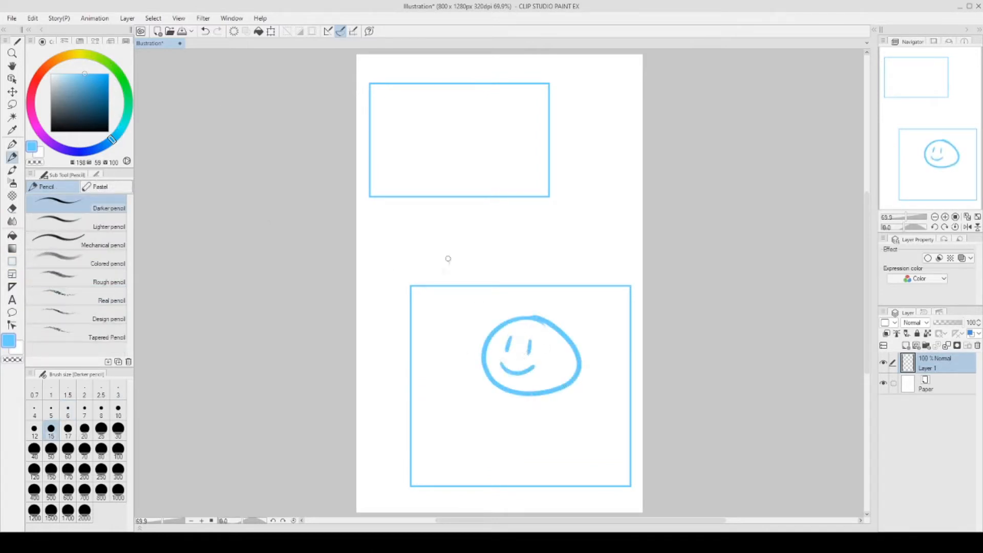
# Sketch a speech bubble with a tail beside the face, overlapping the panel's upper-left corner, and write "Building" inside it
pyautogui.moveTo(448, 257); pyautogui.dragTo(445, 258)
pyautogui.moveTo(384, 296)
pyautogui.mouseDown()
pyautogui.moveTo(386, 320)
pyautogui.moveTo(421, 313)
pyautogui.mouseUp()
pyautogui.moveTo(428, 302); pyautogui.dragTo(429, 313)
pyautogui.click(435, 286)
pyautogui.moveTo(452, 281); pyautogui.dragTo(447, 309)
pyautogui.moveTo(467, 296); pyautogui.dragTo(470, 308)
pyautogui.moveTo(476, 297)
pyautogui.mouseDown()
pyautogui.moveTo(486, 302)
pyautogui.moveTo(481, 320)
pyautogui.mouseUp()
pyautogui.moveTo(433, 360); pyautogui.dragTo(448, 352)
# Add a cap, neck, square torso and two raised arms to the lower panel's character
pyautogui.moveTo(498, 330); pyautogui.dragTo(611, 354)
pyautogui.moveTo(503, 313)
pyautogui.mouseDown()
pyautogui.moveTo(595, 330)
pyautogui.moveTo(601, 352)
pyautogui.mouseUp()
pyautogui.moveTo(522, 396); pyautogui.dragTo(523, 410)
pyautogui.moveTo(485, 413)
pyautogui.mouseDown()
pyautogui.moveTo(507, 412)
pyautogui.moveTo(572, 484)
pyautogui.moveTo(478, 430)
pyautogui.moveTo(480, 485)
pyautogui.moveTo(441, 411)
pyautogui.mouseUp()
pyautogui.moveTo(574, 428); pyautogui.dragTo(614, 408)
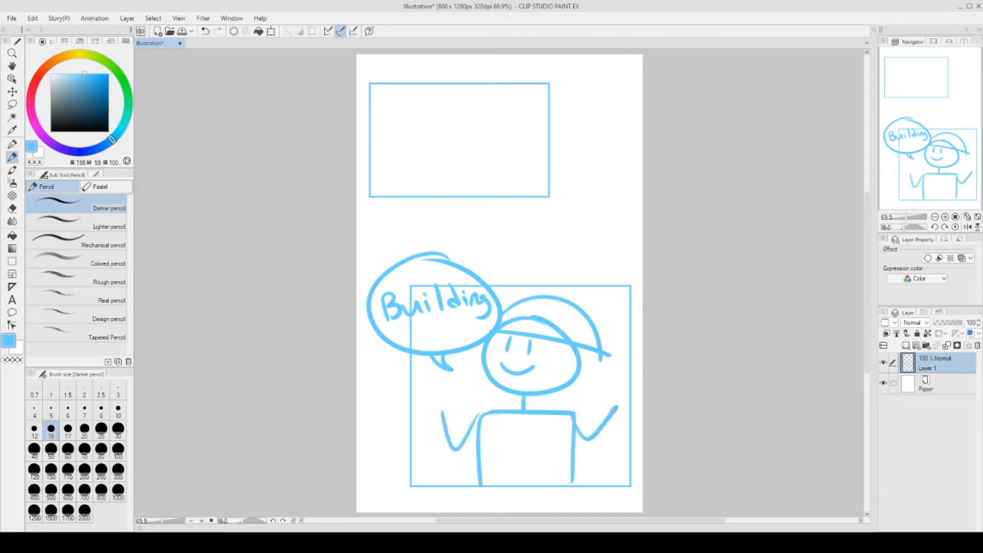
# Sketch a small round smiling face in the upper panel
pyautogui.moveTo(476, 99)
pyautogui.mouseDown()
pyautogui.moveTo(463, 96)
pyautogui.moveTo(492, 123)
pyautogui.moveTo(453, 156)
pyautogui.moveTo(469, 133)
pyautogui.mouseUp()
pyautogui.click(464, 121)
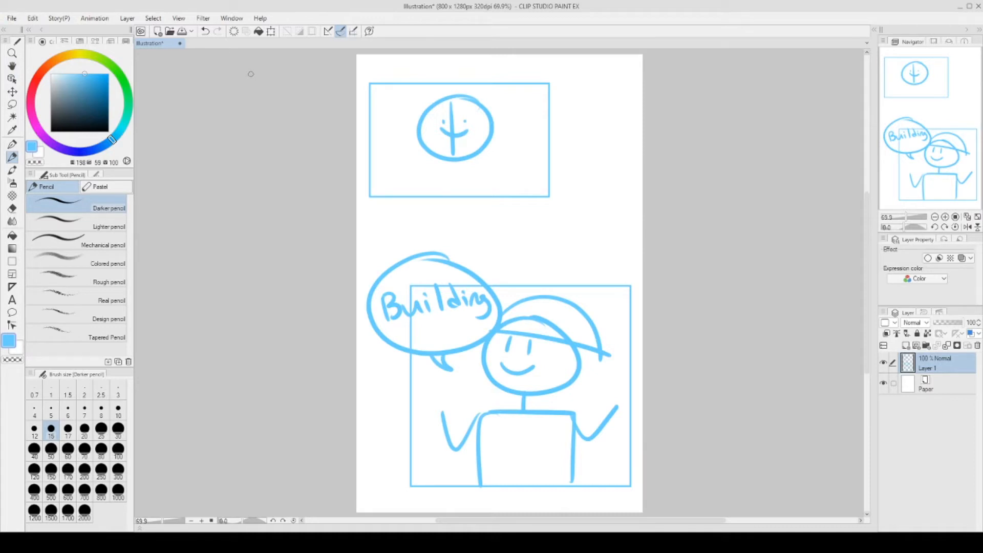
# Hide the layer with the panels, add a new layer, and draw three long wavy lines running down the page
pyautogui.click(883, 363)
pyautogui.click(905, 345)
pyautogui.moveTo(451, 55)
pyautogui.mouseDown()
pyautogui.moveTo(516, 472)
pyautogui.moveTo(557, 490)
pyautogui.mouseUp()
pyautogui.moveTo(514, 82); pyautogui.dragTo(536, 512)
pyautogui.moveTo(574, 89); pyautogui.dragTo(607, 468)
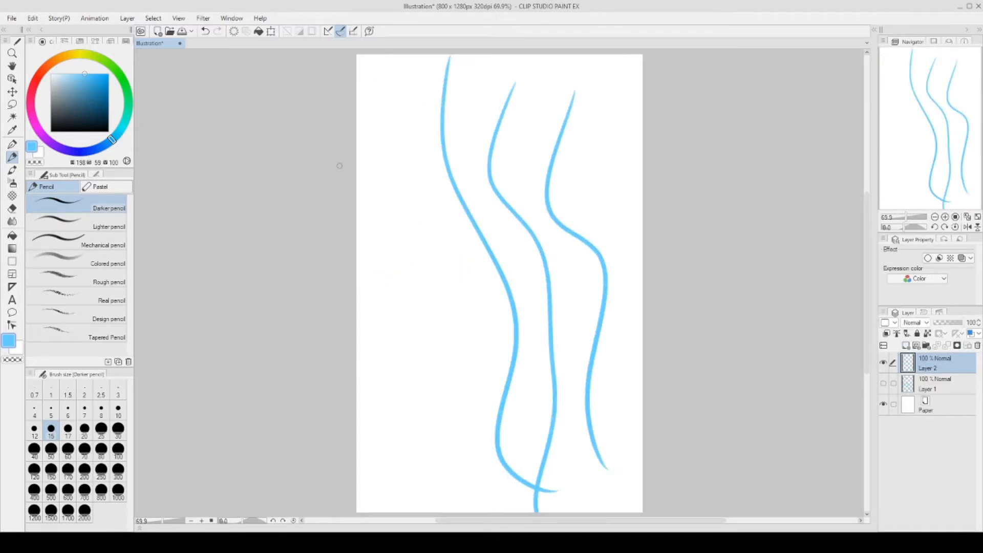
# Create two more 800 x 1280 px canvases with the same settings
pyautogui.click(28, 35)
pyautogui.click(684, 125)
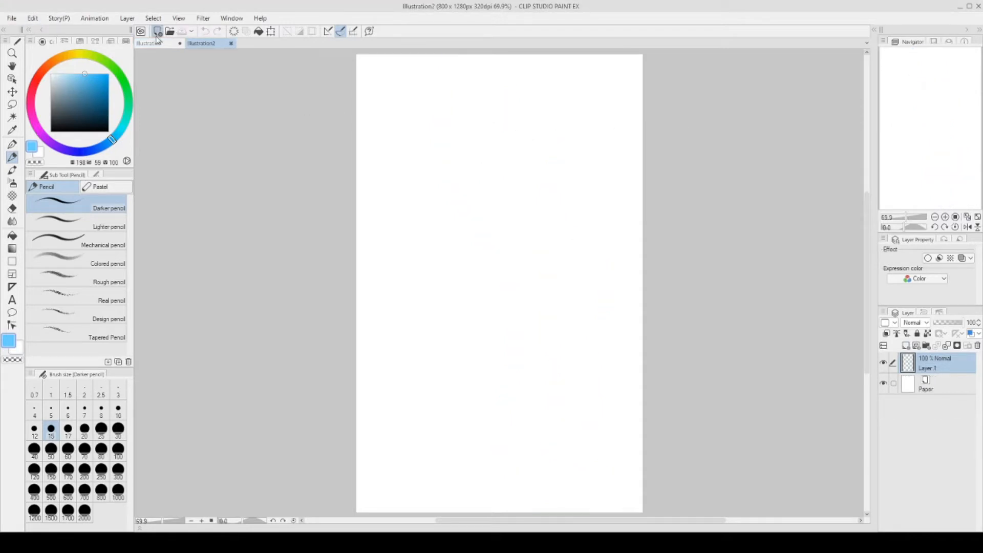
pyautogui.click(706, 117)
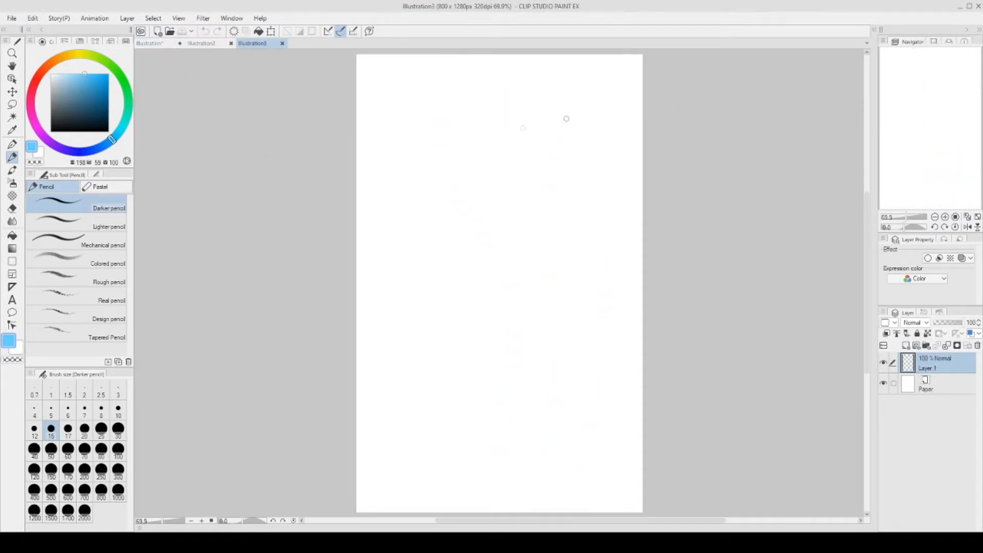
pyautogui.moveTo(447, 51)
pyautogui.mouseDown()
pyautogui.moveTo(505, 61)
pyautogui.moveTo(525, 51)
pyautogui.moveTo(506, 64)
pyautogui.mouseUp()
pyautogui.hotkey('ctrl', 'z')
pyautogui.hotkey('ctrl', 'z')
pyautogui.hotkey('ctrl', 'z')
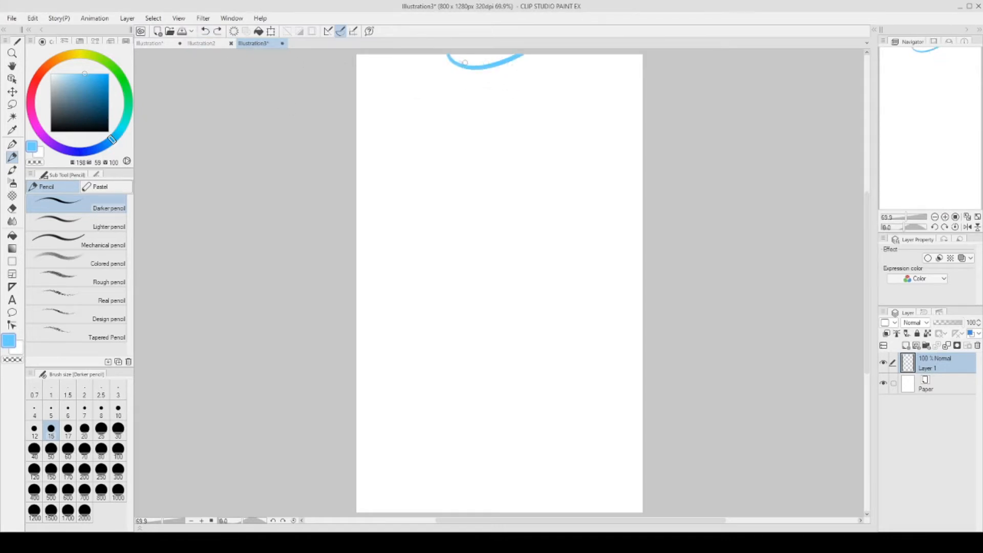
# Switch to the Illustration2 canvas and sketch a wide oval smiley face near the page's lower edge
pyautogui.click(202, 43)
pyautogui.moveTo(551, 432)
pyautogui.mouseDown()
pyautogui.moveTo(536, 505)
pyautogui.moveTo(552, 436)
pyautogui.mouseUp()
pyautogui.click(473, 460)
pyautogui.click(498, 453)
pyautogui.moveTo(475, 474)
pyautogui.mouseDown()
pyautogui.moveTo(501, 476)
pyautogui.moveTo(517, 462)
pyautogui.mouseUp()
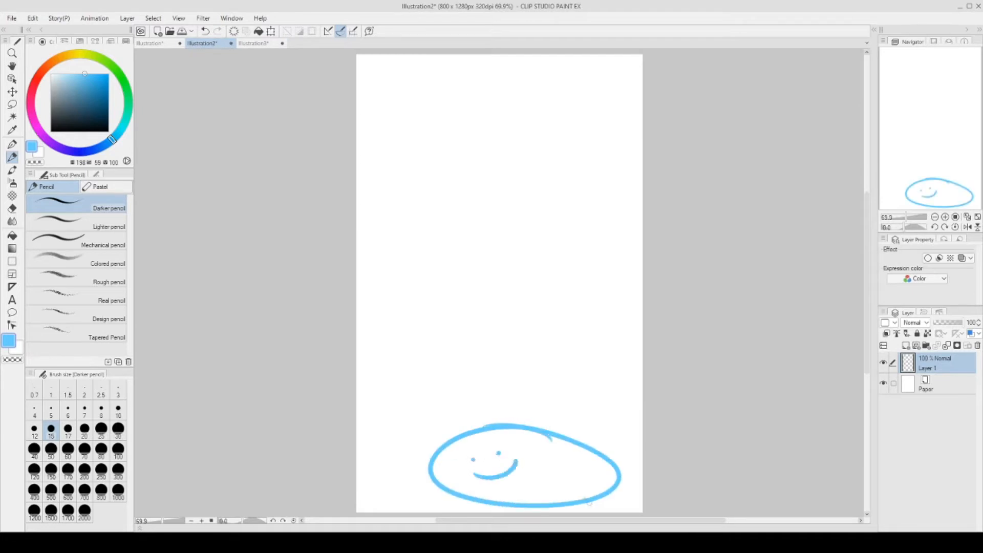
# Switch to the Illustration3 canvas and draw a wide rectangular panel across the top of the page
pyautogui.click(253, 43)
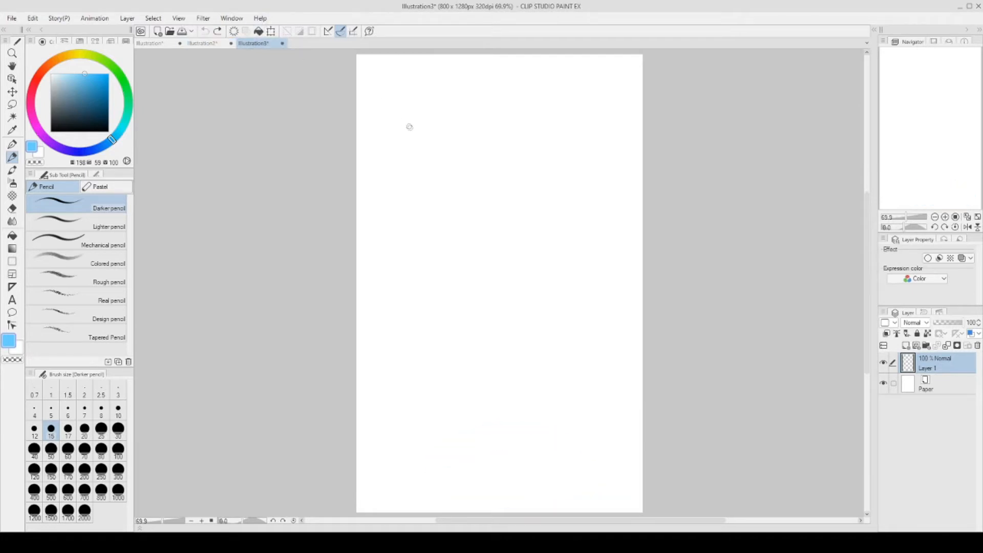
pyautogui.press('u')
pyautogui.moveTo(368, 65)
pyautogui.mouseDown()
pyautogui.moveTo(548, 184)
pyautogui.moveTo(623, 216)
pyautogui.mouseUp()
# Sketch a round face with an open mouth in the panel and a speech tail reaching the page's top edge
pyautogui.press('p')
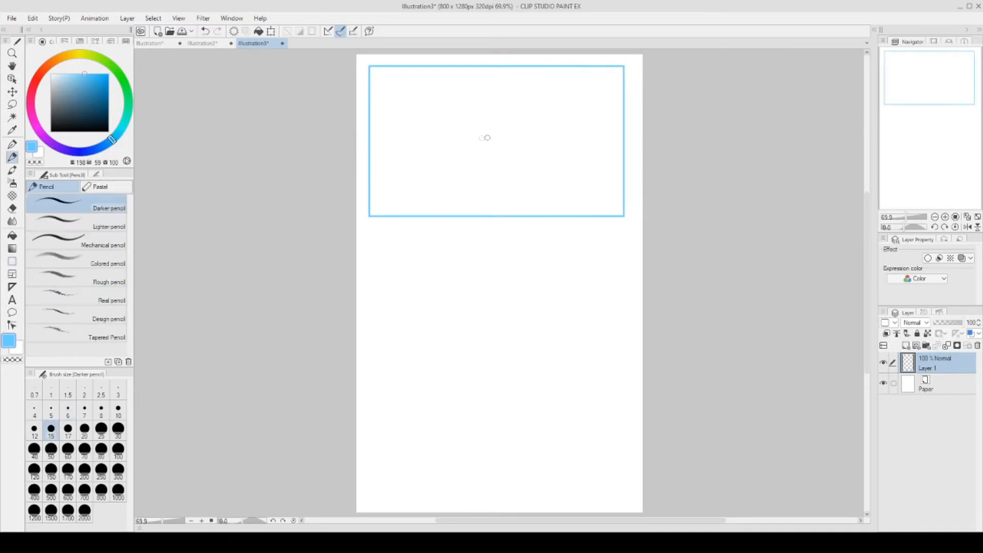
pyautogui.moveTo(533, 83)
pyautogui.mouseDown()
pyautogui.moveTo(546, 163)
pyautogui.moveTo(517, 86)
pyautogui.mouseUp()
pyautogui.moveTo(481, 119); pyautogui.dragTo(484, 124)
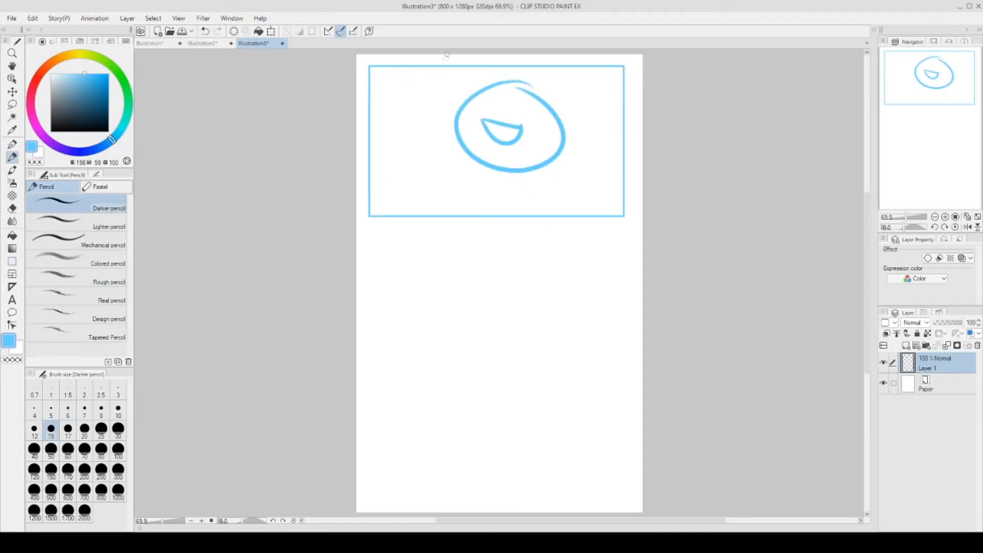
pyautogui.moveTo(463, 81); pyautogui.dragTo(450, 49)
# Close all the open illustration canvases
pyautogui.click(202, 43)
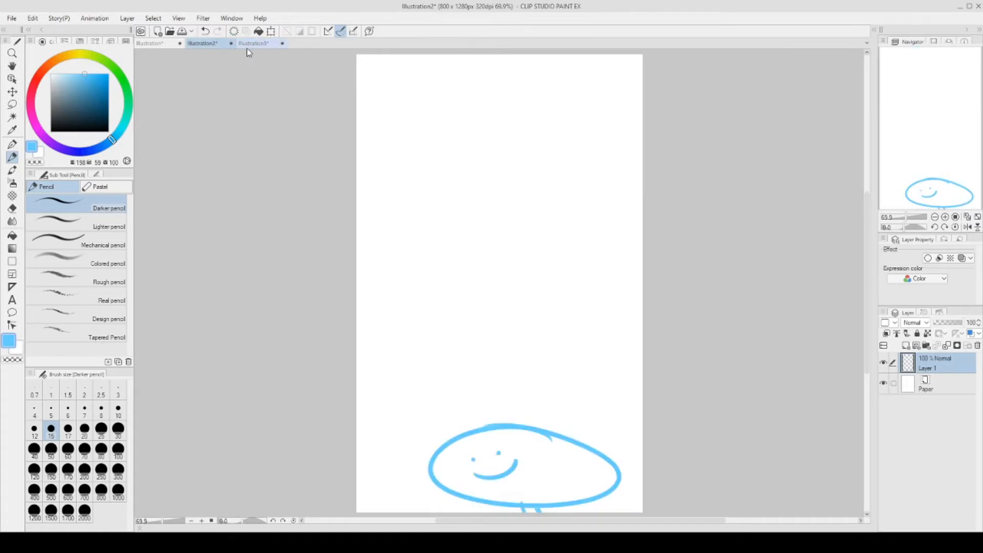
pyautogui.click(168, 44)
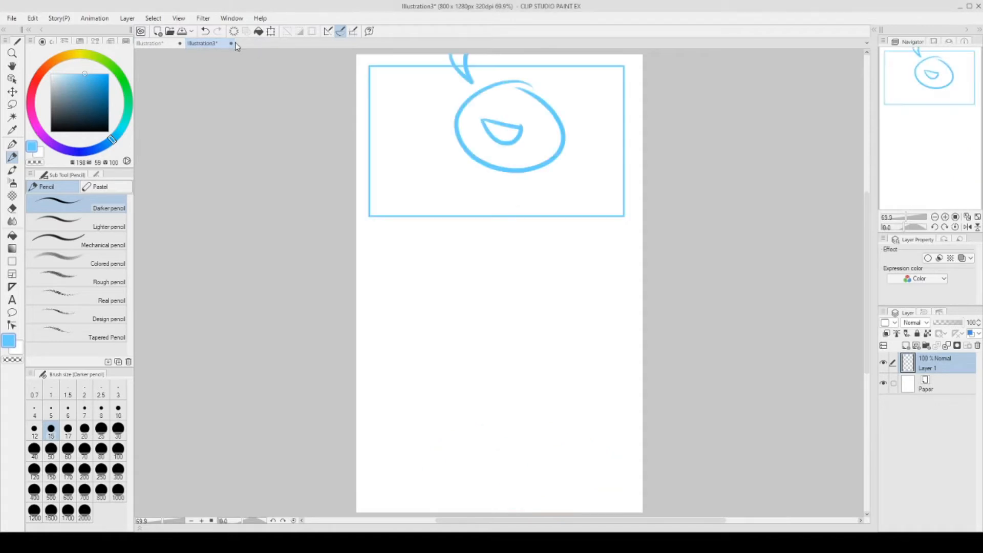
pyautogui.click(231, 44)
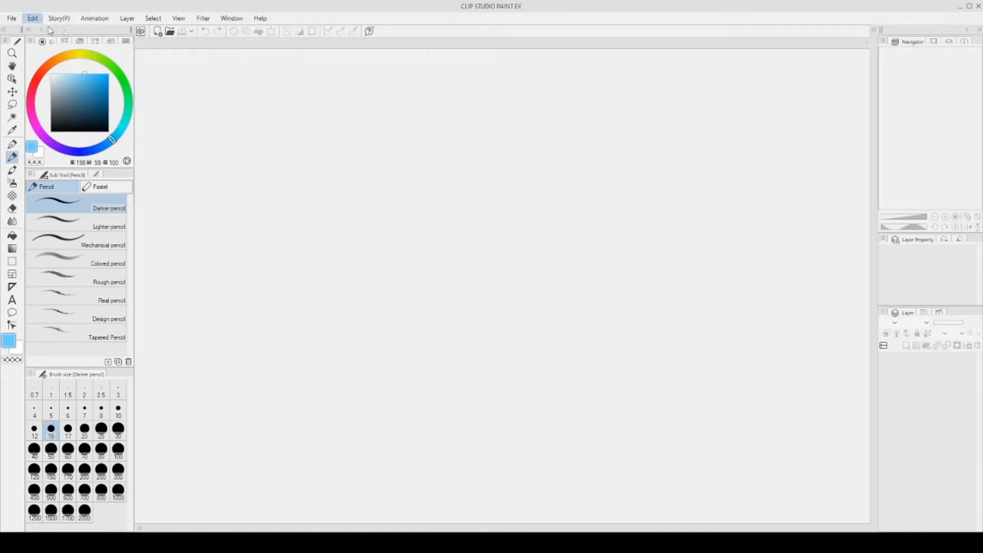
# Create a new tall canvas 800 px wide and 3840 px high at resolution 320
pyautogui.click(17, 29)
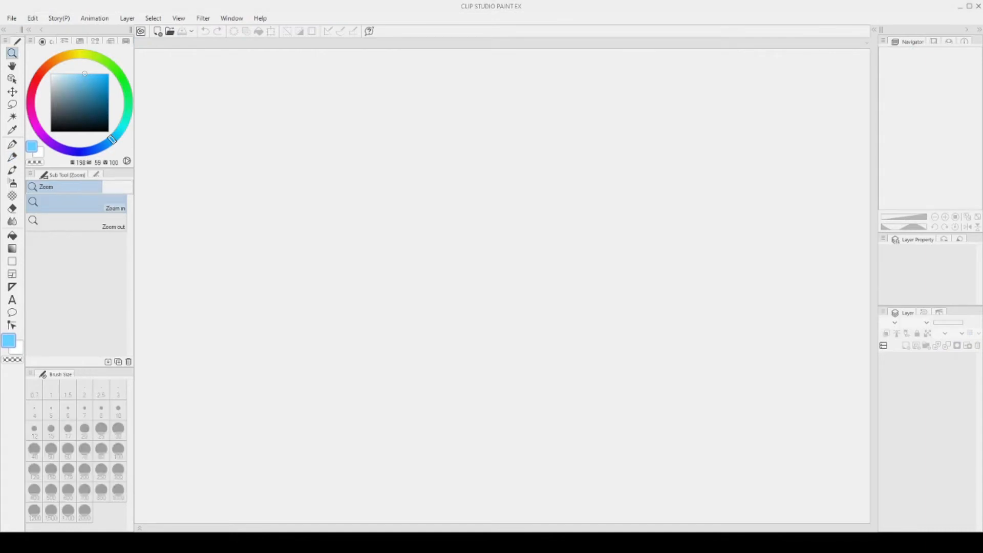
pyautogui.click(607, 9)
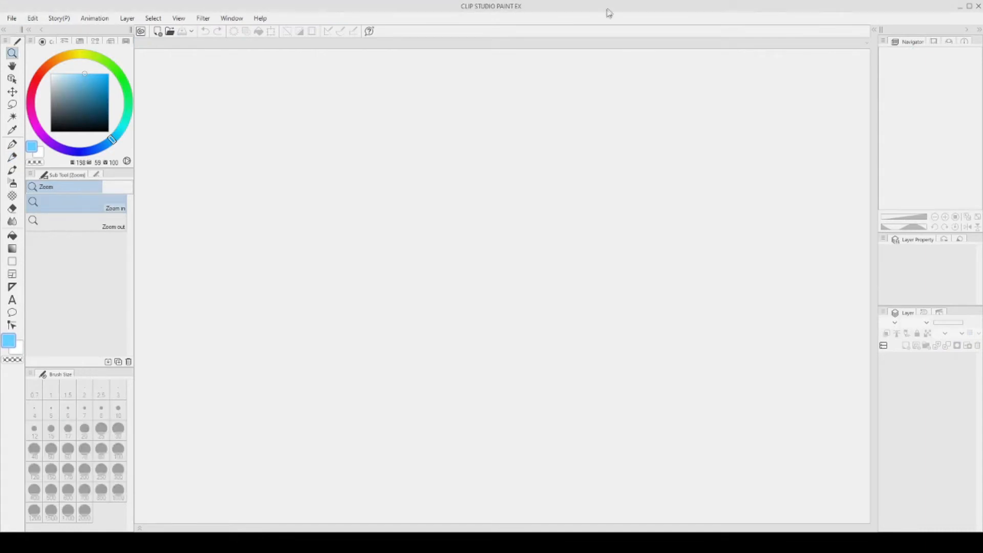
pyautogui.click(12, 18)
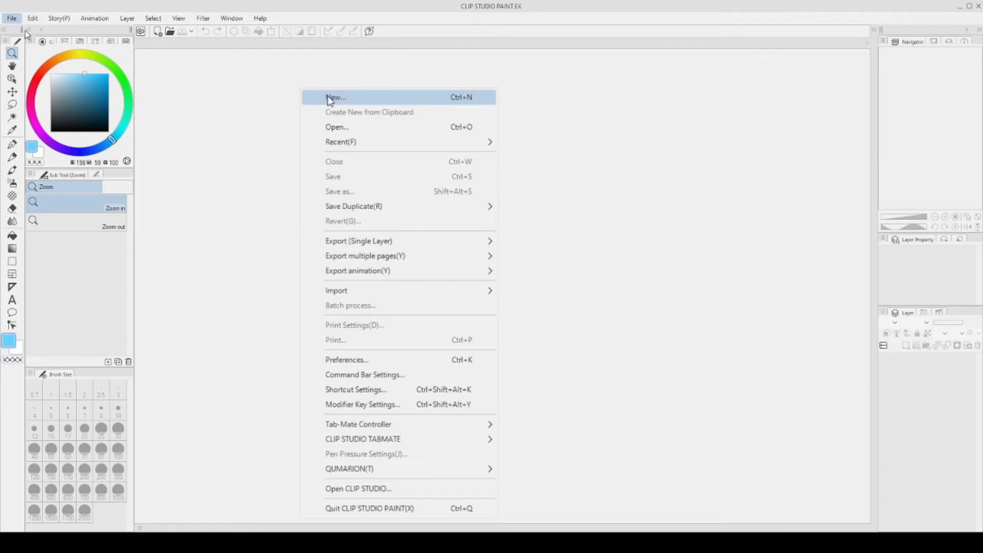
pyautogui.click(331, 98)
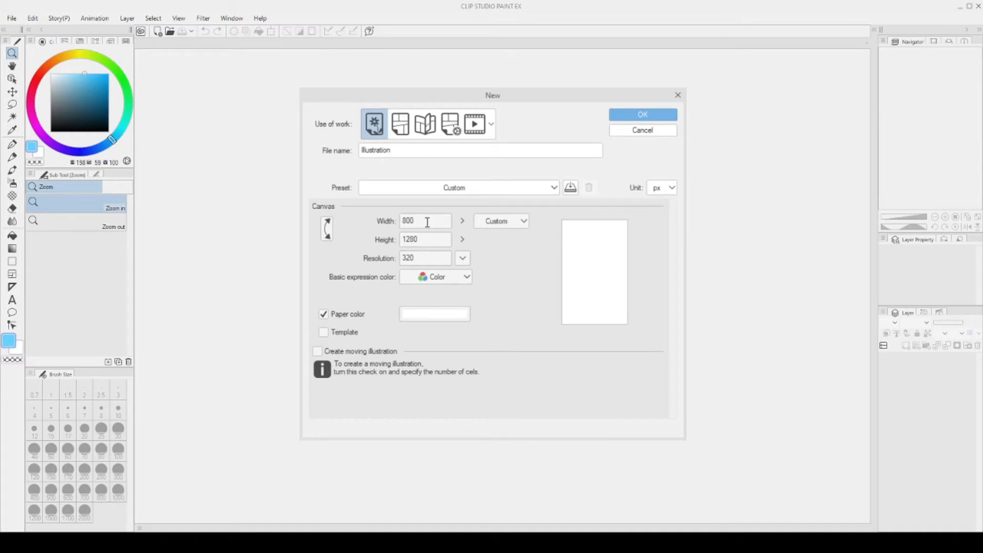
pyautogui.doubleClick(428, 239)
pyautogui.write('3840')
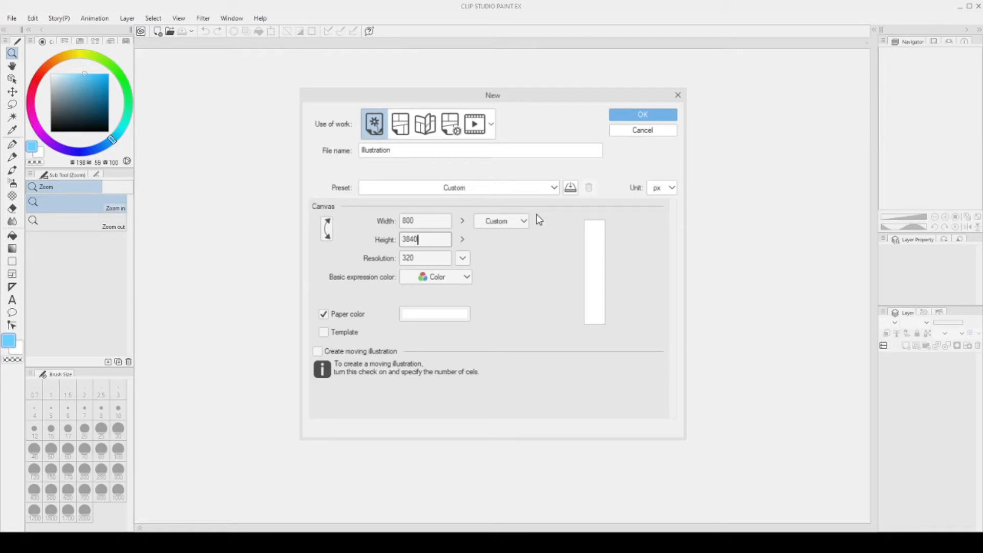
pyautogui.moveTo(421, 220); pyautogui.dragTo(377, 221)
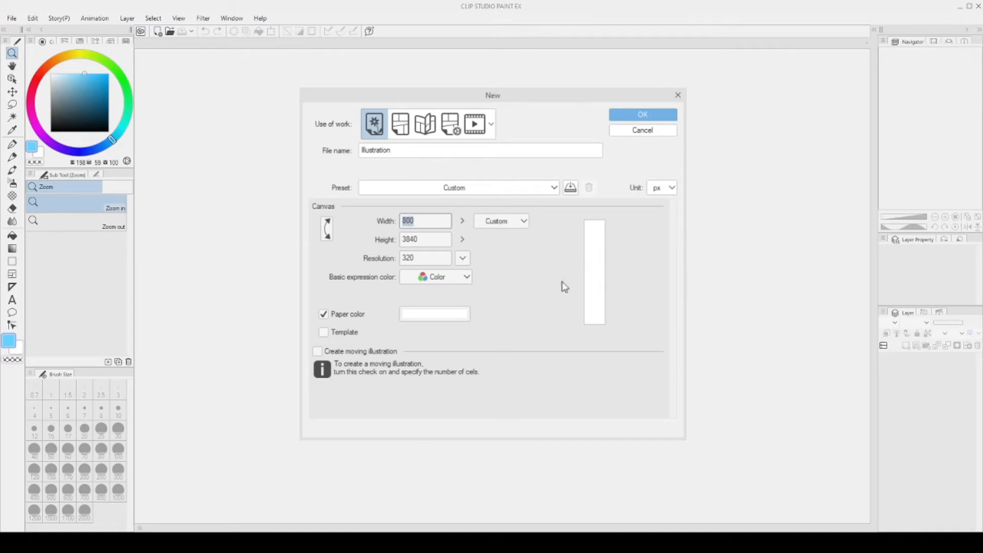
pyautogui.click(628, 112)
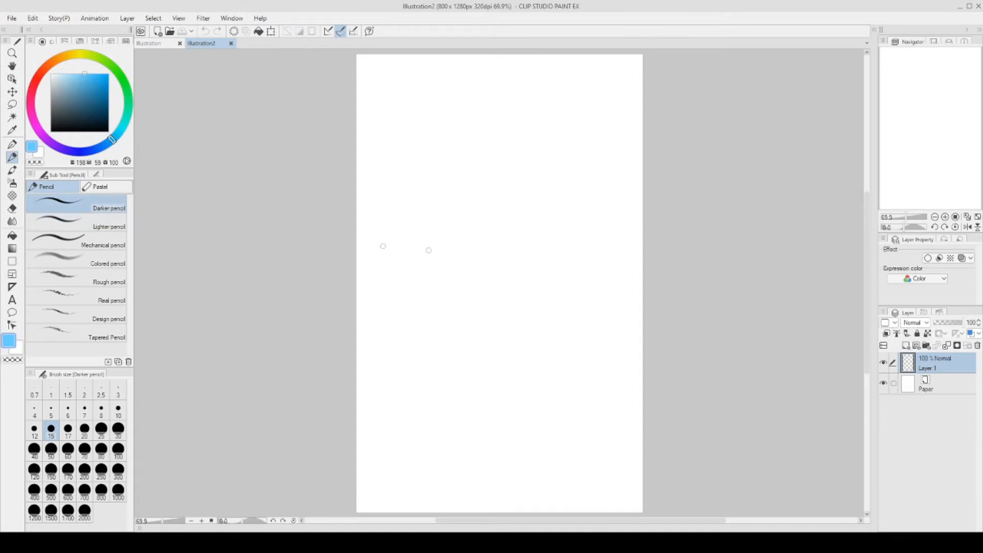
# Fill the whole 800 x 1280 px canvas with light blue
pyautogui.press('g')
pyautogui.press('o')
pyautogui.press('g')
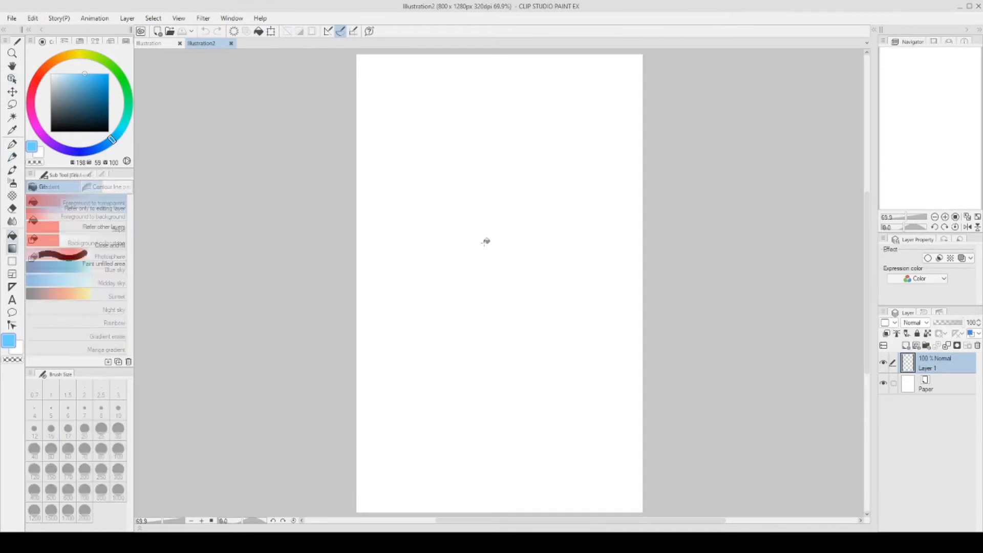
pyautogui.click(481, 240)
# Write "Little Boy" in white pencil on the blue background
pyautogui.press('x')
pyautogui.press('p')
pyautogui.moveTo(416, 134); pyautogui.dragTo(449, 178)
pyautogui.click(448, 154)
pyautogui.moveTo(465, 145)
pyautogui.mouseDown()
pyautogui.moveTo(464, 176)
pyautogui.moveTo(477, 159)
pyautogui.mouseUp()
pyautogui.moveTo(485, 148)
pyautogui.mouseDown()
pyautogui.moveTo(486, 177)
pyautogui.moveTo(499, 156)
pyautogui.mouseUp()
pyautogui.moveTo(505, 146); pyautogui.dragTo(504, 165)
pyautogui.moveTo(509, 167)
pyautogui.mouseDown()
pyautogui.moveTo(531, 162)
pyautogui.moveTo(537, 179)
pyautogui.mouseUp()
pyautogui.moveTo(436, 218); pyautogui.dragTo(441, 253)
pyautogui.moveTo(433, 225)
pyautogui.mouseDown()
pyautogui.moveTo(441, 251)
pyautogui.moveTo(495, 247)
pyautogui.moveTo(490, 274)
pyautogui.mouseUp()
# Draw a white smiling head with a cap and a small stick body below the lettering
pyautogui.moveTo(486, 309); pyautogui.dragTo(522, 309)
pyautogui.moveTo(486, 330); pyautogui.dragTo(519, 328)
pyautogui.moveTo(543, 293)
pyautogui.mouseDown()
pyautogui.moveTo(450, 342)
pyautogui.moveTo(520, 288)
pyautogui.moveTo(589, 311)
pyautogui.mouseUp()
pyautogui.moveTo(508, 269)
pyautogui.mouseDown()
pyautogui.moveTo(548, 277)
pyautogui.moveTo(539, 278)
pyautogui.moveTo(585, 307)
pyautogui.mouseUp()
pyautogui.moveTo(504, 382)
pyautogui.mouseDown()
pyautogui.moveTo(507, 422)
pyautogui.moveTo(529, 398)
pyautogui.mouseUp()
pyautogui.moveTo(491, 431); pyautogui.dragTo(522, 431)
# Switch to the 800 x 3840 px canvas and paste the blue "Little Boy" artwork twice as separate layers
pyautogui.click(166, 44)
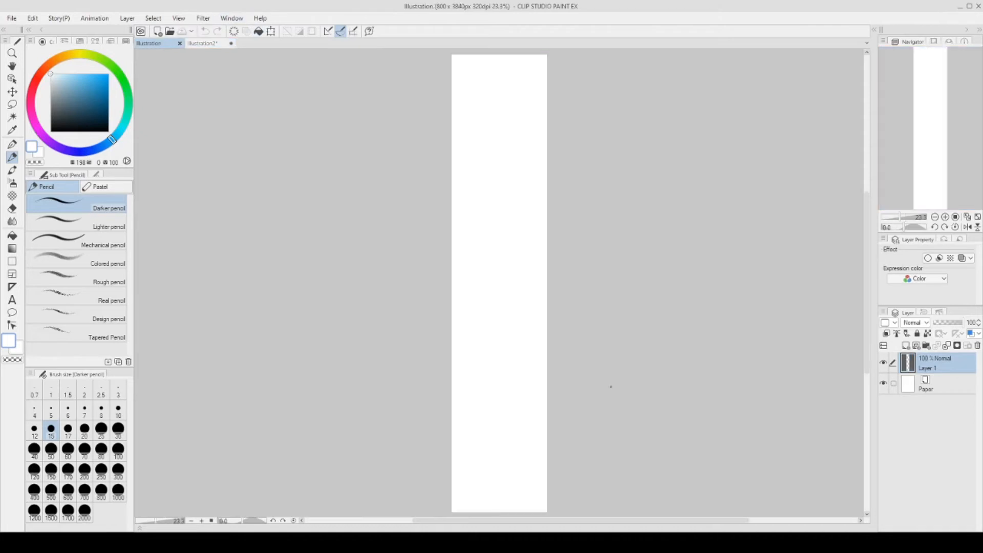
pyautogui.hotkey('ctrl', 'v')
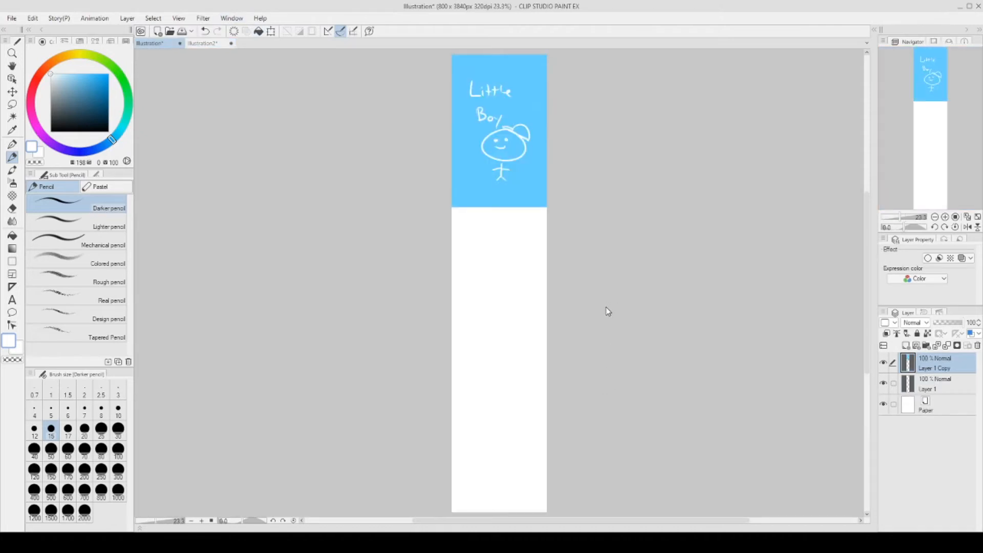
pyautogui.hotkey('ctrl', 'v')
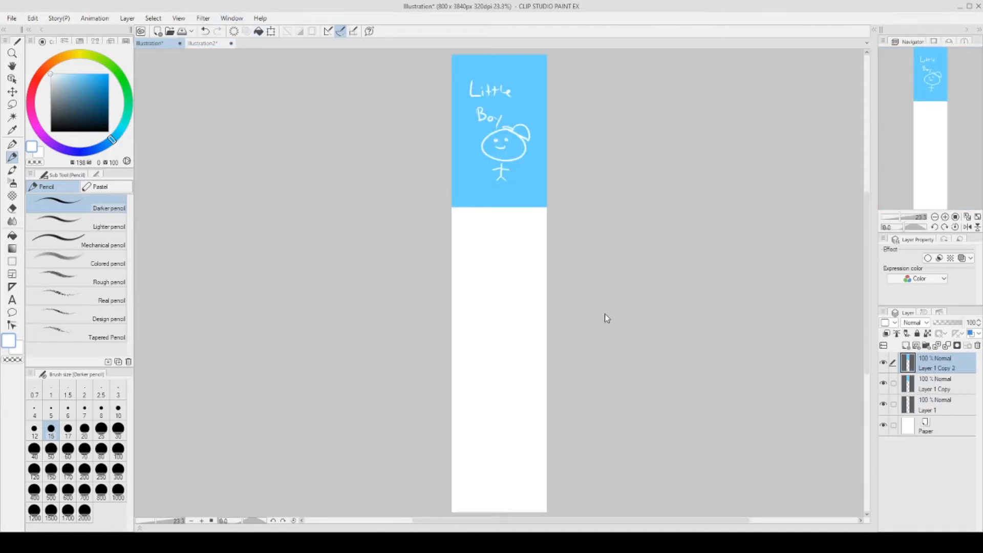
# Shift the hue of the topmost pasted copy to green
pyautogui.hotkey('ctrl', 'u')
pyautogui.moveTo(402, 215); pyautogui.dragTo(380, 223)
pyautogui.click(483, 280)
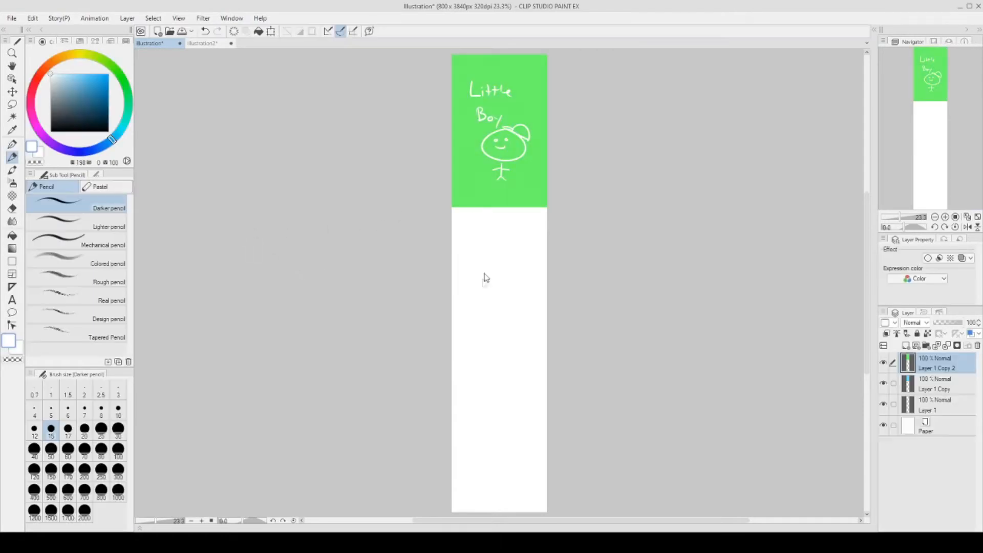
# Move the green copy down so that it sits directly beneath the blue one
pyautogui.hotkey('ctrl', 't')
pyautogui.moveTo(530, 200); pyautogui.dragTo(534, 343)
pyautogui.press('Return')
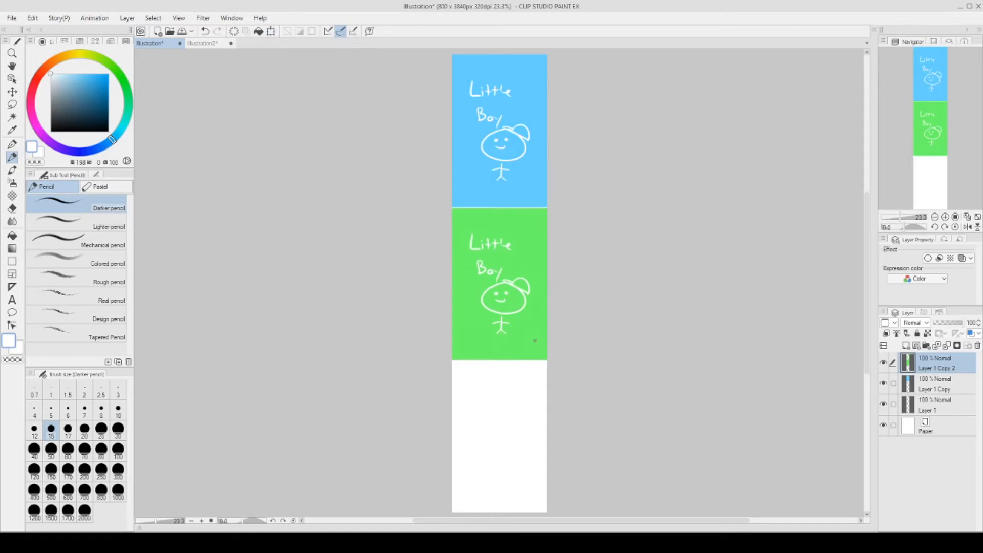
# Paste another copy of the blue "Little Boy" artwork as a new layer and shift its hue to pinkish red
pyautogui.hotkey('ctrl', 'v')
pyautogui.hotkey('ctrl', 't')
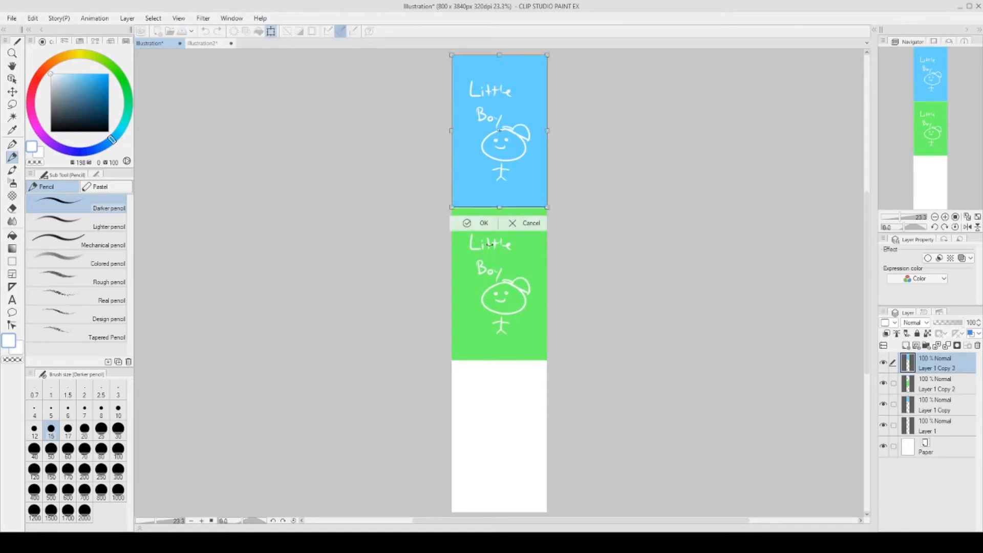
pyautogui.press('Return')
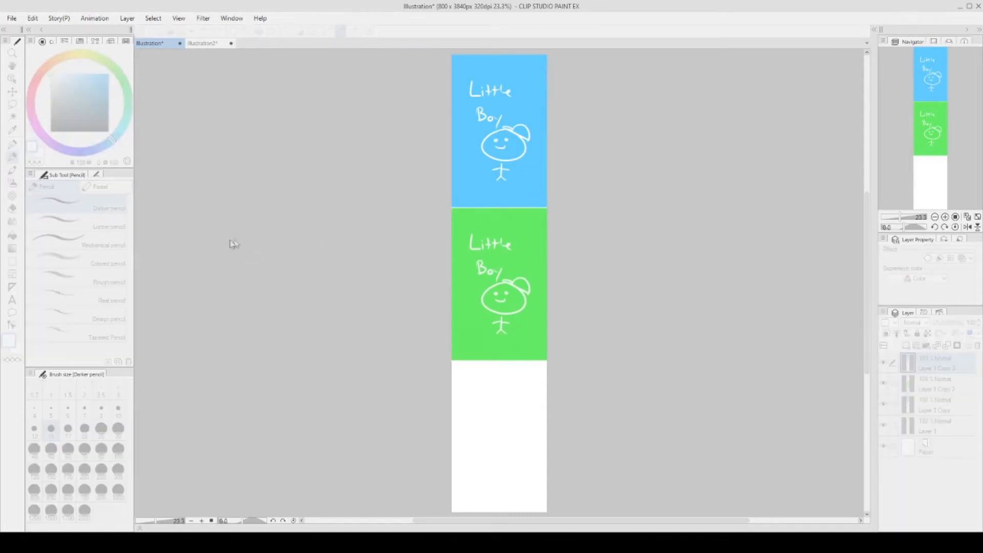
pyautogui.moveTo(230, 240); pyautogui.dragTo(403, 218)
pyautogui.moveTo(284, 239); pyautogui.dragTo(361, 240)
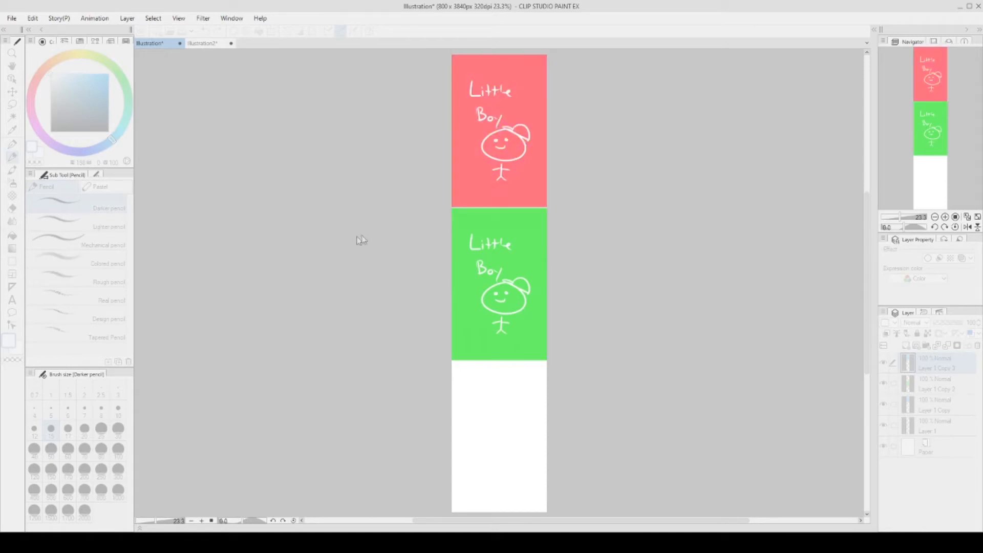
pyautogui.click(404, 223)
# Move the red copy down so that it sits directly beneath the green one
pyautogui.hotkey('ctrl', 't')
pyautogui.moveTo(542, 145); pyautogui.dragTo(542, 453)
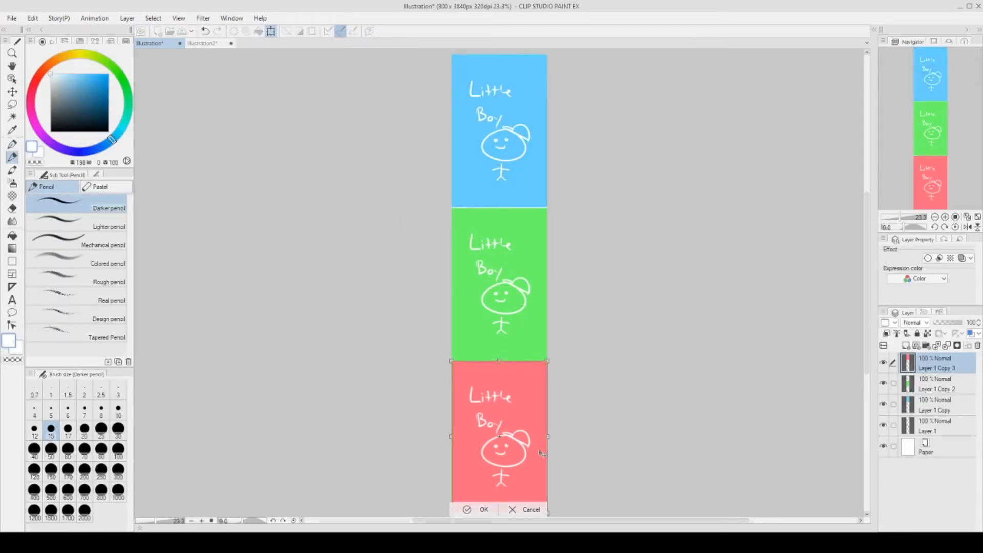
pyautogui.press('Return')
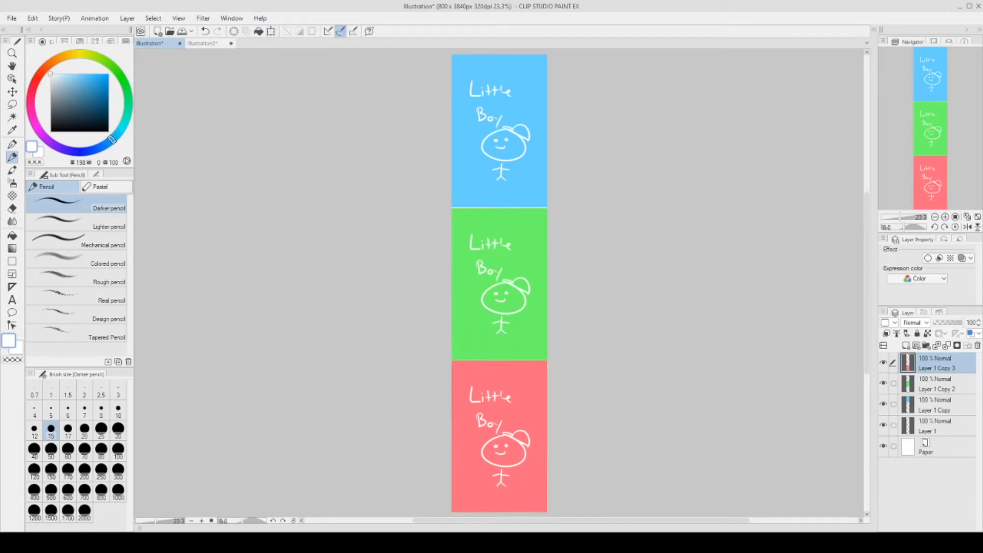
# Hide the three pasted copy layers on the 800 x 3840 px canvas
pyautogui.click(202, 43)
pyautogui.click(168, 44)
pyautogui.moveTo(883, 363); pyautogui.dragTo(883, 405)
# Draw a light blue giraffe on Layer 1 with a very long neck stretching down most of the canvas
pyautogui.click(929, 430)
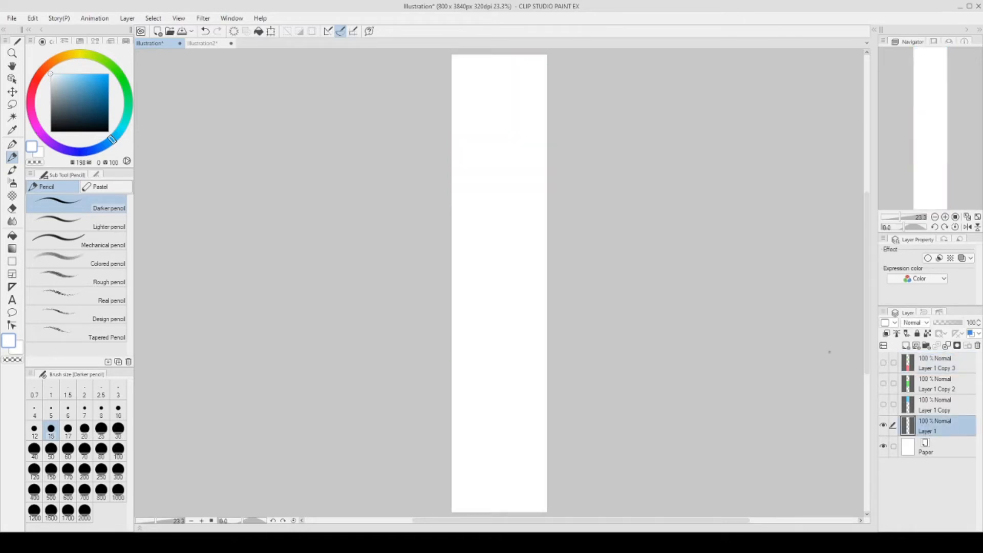
pyautogui.click(85, 75)
pyautogui.moveTo(475, 99)
pyautogui.mouseDown()
pyautogui.moveTo(506, 90)
pyautogui.moveTo(517, 126)
pyautogui.moveTo(538, 393)
pyautogui.moveTo(505, 178)
pyautogui.moveTo(518, 390)
pyautogui.moveTo(512, 455)
pyautogui.moveTo(527, 432)
pyautogui.moveTo(539, 461)
pyautogui.moveTo(545, 444)
pyautogui.mouseUp()
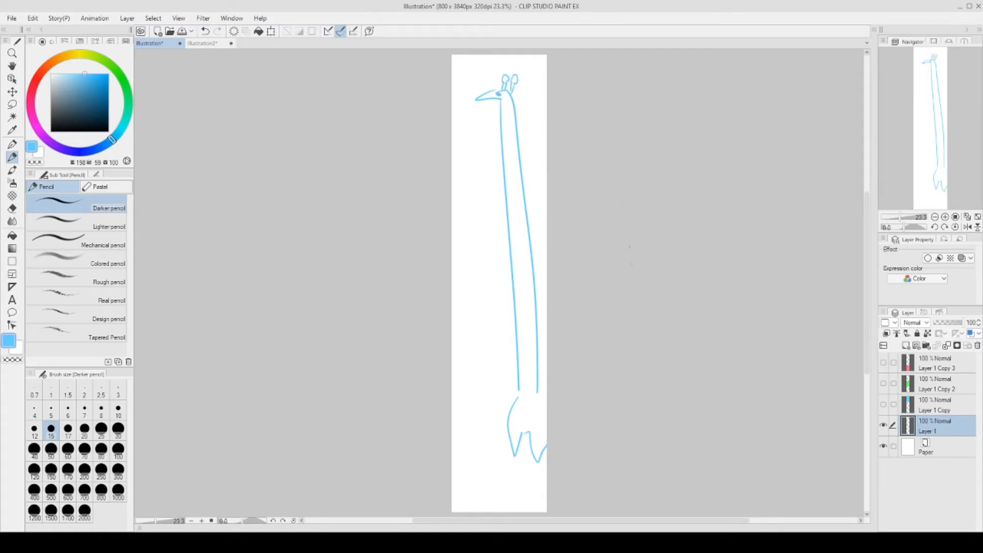
# Draw small hooves at the ends of the giraffe's two legs
pyautogui.click(12, 53)
pyautogui.click(955, 217)
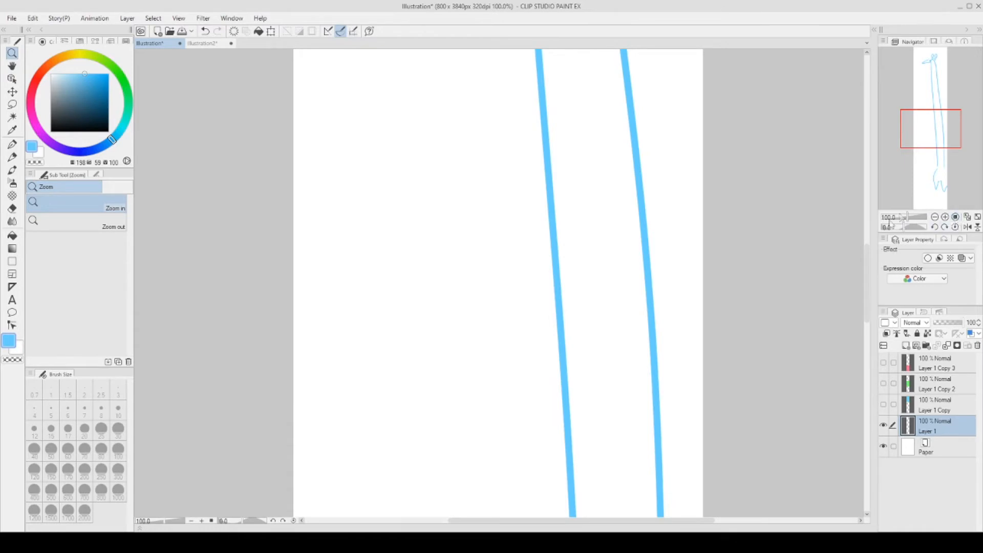
pyautogui.moveTo(866, 255); pyautogui.dragTo(823, 358)
pyautogui.press('p')
pyautogui.moveTo(563, 318)
pyautogui.mouseDown()
pyautogui.moveTo(563, 350)
pyautogui.moveTo(574, 320)
pyautogui.mouseUp()
pyautogui.moveTo(656, 335)
pyautogui.mouseDown()
pyautogui.moveTo(674, 352)
pyautogui.moveTo(672, 338)
pyautogui.mouseUp()
pyautogui.moveTo(564, 350); pyautogui.dragTo(565, 343)
pyautogui.moveTo(659, 358); pyautogui.dragTo(665, 353)
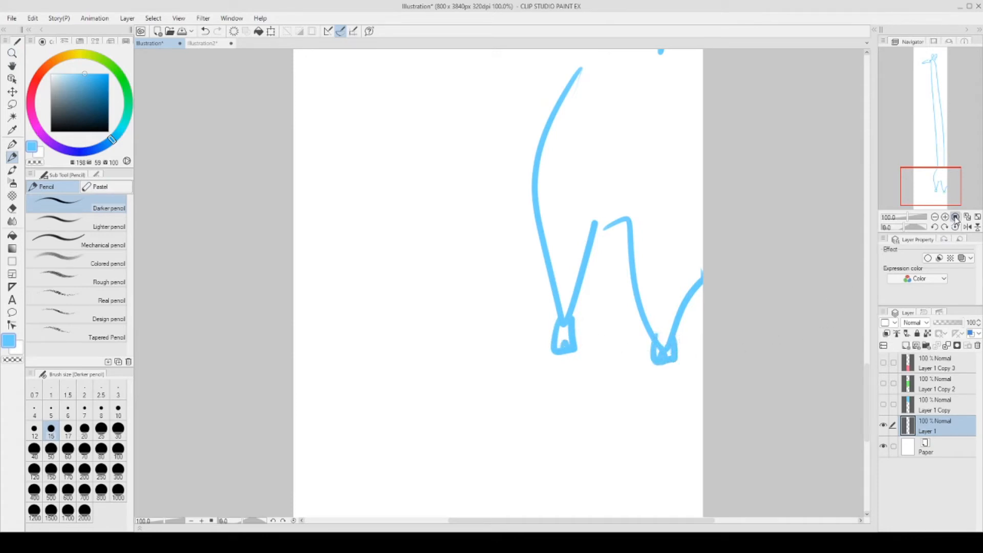
pyautogui.click(976, 217)
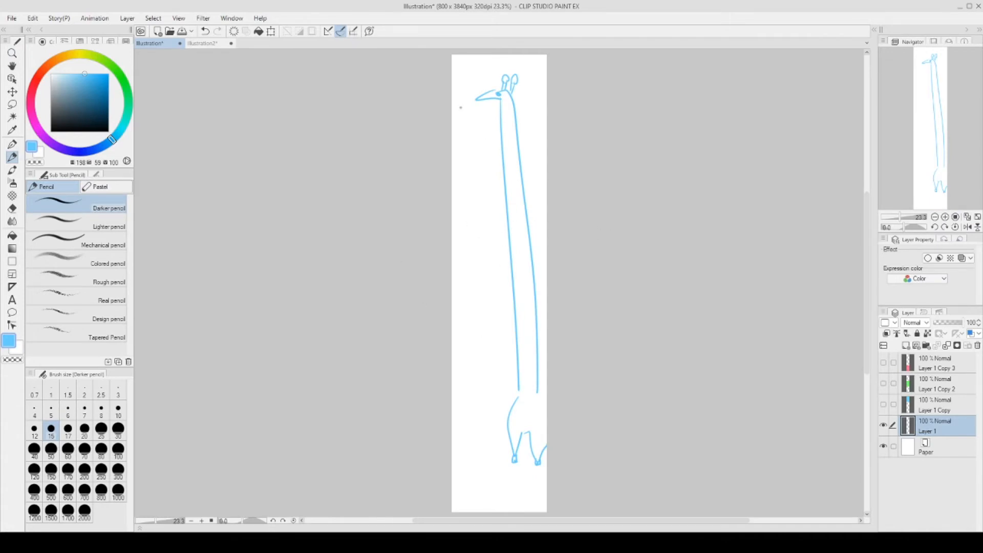
# Sketch three staggered panel frames across the giraffe's head and neck, plus a small figure with a heart below them
pyautogui.moveTo(462, 74)
pyautogui.mouseDown()
pyautogui.moveTo(460, 119)
pyautogui.moveTo(507, 121)
pyautogui.moveTo(545, 70)
pyautogui.mouseUp()
pyautogui.moveTo(473, 152)
pyautogui.mouseDown()
pyautogui.moveTo(473, 194)
pyautogui.moveTo(543, 167)
pyautogui.moveTo(502, 196)
pyautogui.moveTo(454, 275)
pyautogui.mouseUp()
pyautogui.moveTo(458, 223)
pyautogui.mouseDown()
pyautogui.moveTo(506, 225)
pyautogui.moveTo(519, 272)
pyautogui.moveTo(454, 273)
pyautogui.mouseUp()
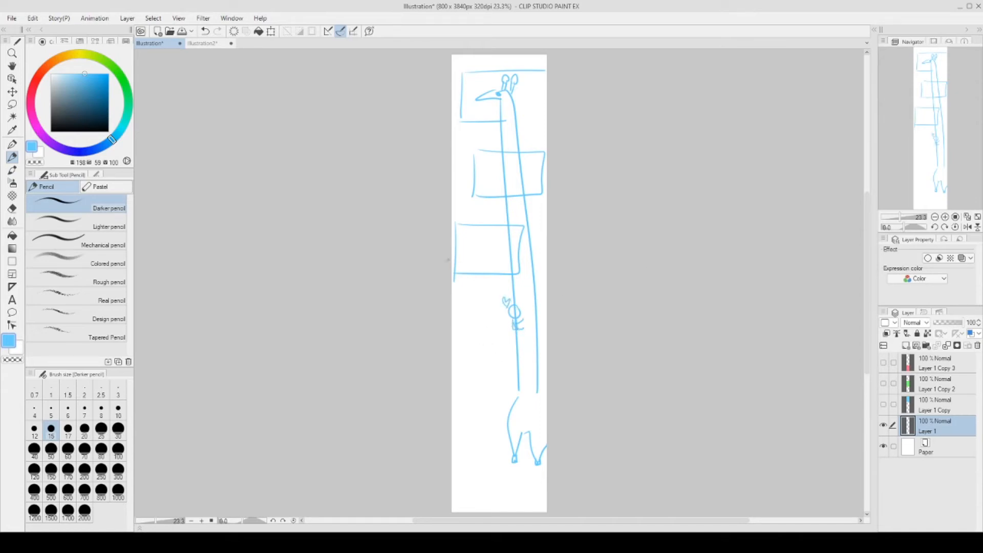
pyautogui.press('e')
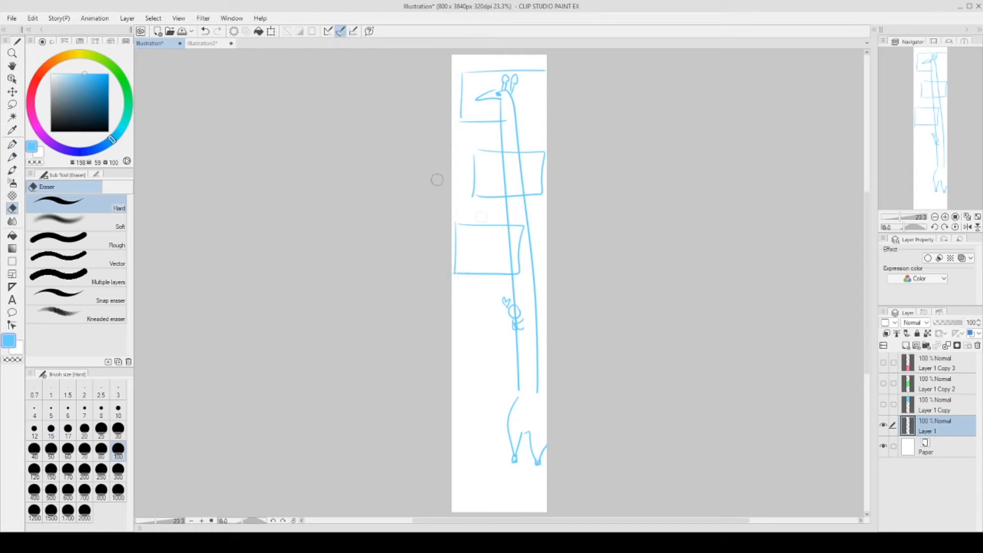
# Open the comic file ch12-24_25_36 and compare it with the giraffe and "Little Boy" canvases, ending on the comic
pyautogui.click(204, 43)
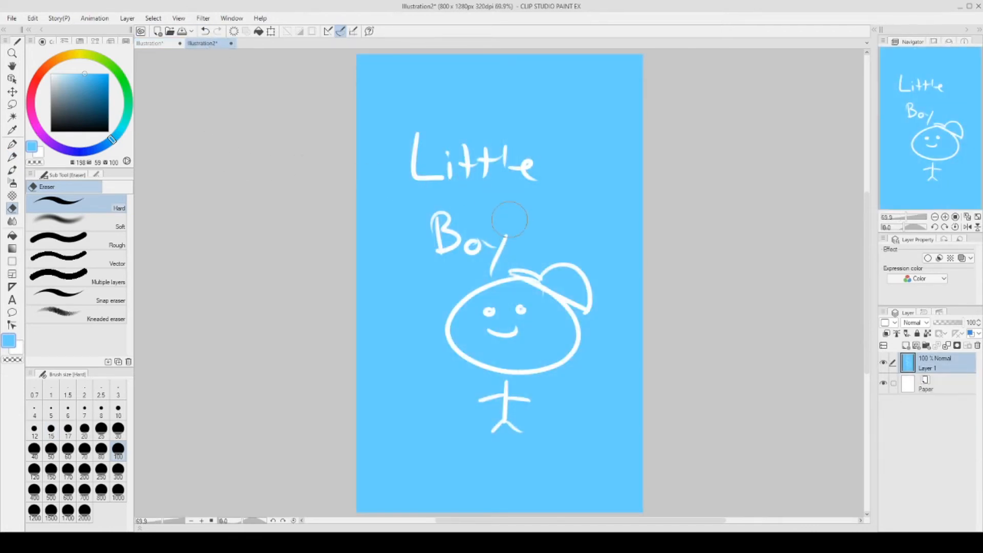
pyautogui.click(148, 43)
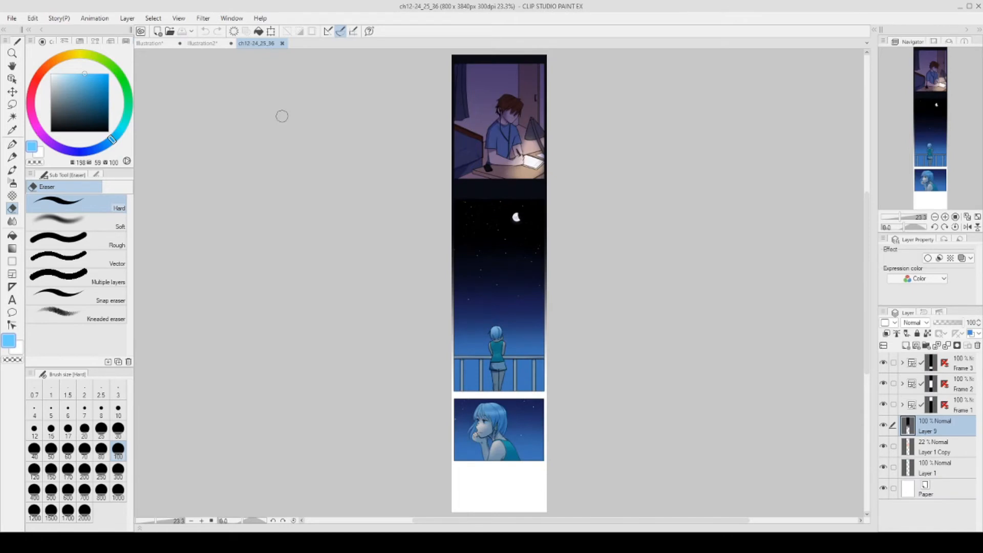
pyautogui.click(203, 44)
pyautogui.click(149, 43)
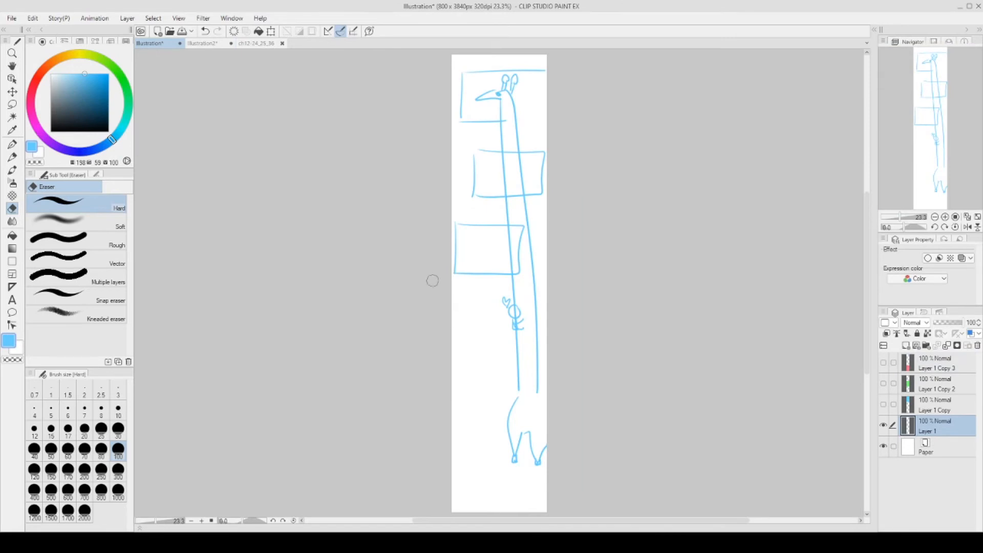
pyautogui.click(257, 45)
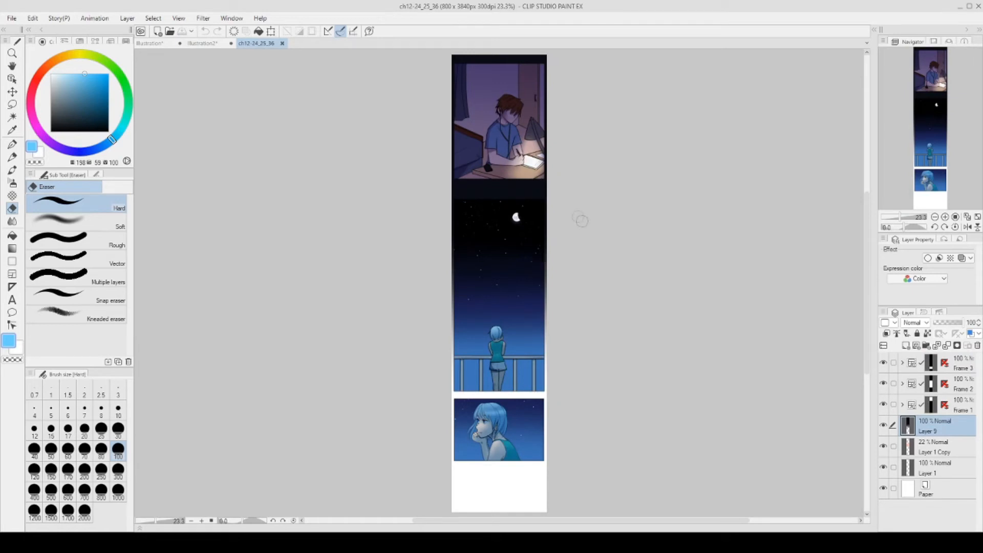
# Open the canvas size settings for the ch12-24_25_36 comic
pyautogui.press('p')
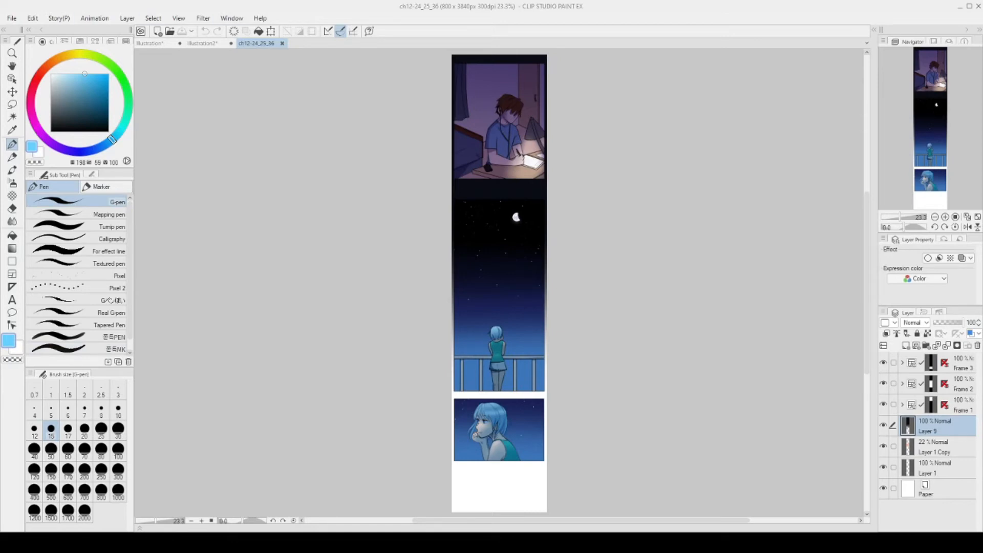
pyautogui.click(34, 19)
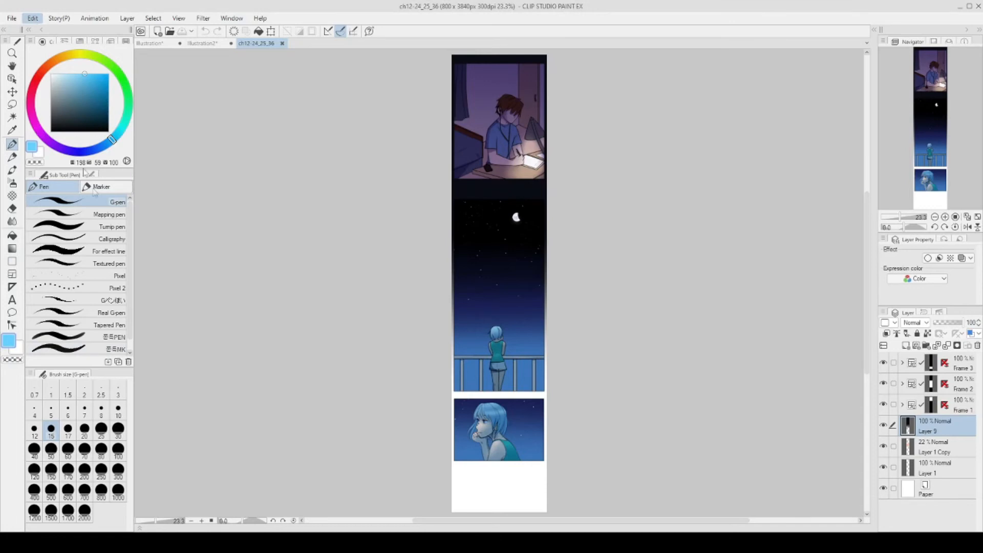
pyautogui.click(92, 296)
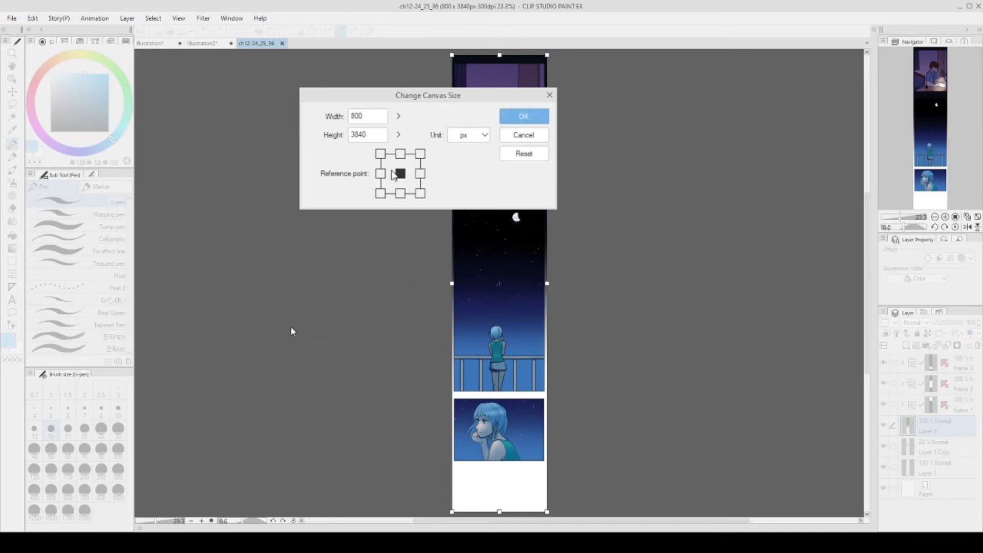
pyautogui.doubleClick(379, 136)
pyautogui.write('1280')
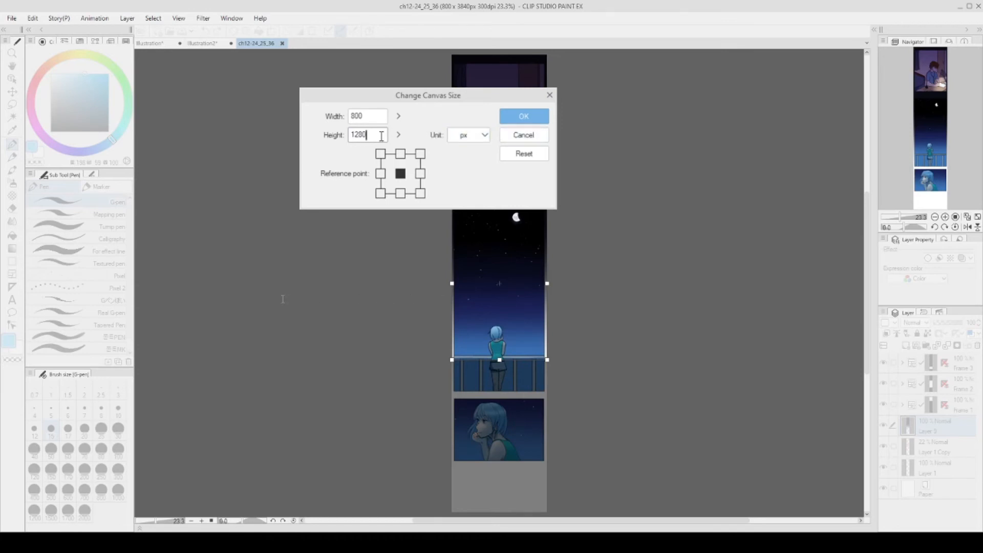
pyautogui.click(507, 154)
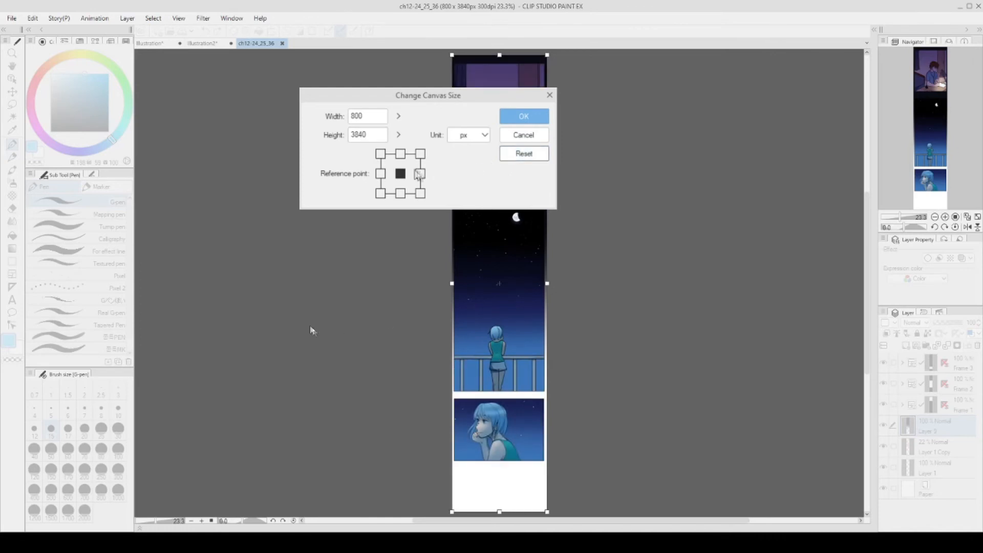
# Crop the canvas height to 1280 px from the top-centre reference point and compare the page with the "Little Boy" canvas
pyautogui.click(400, 154)
pyautogui.doubleClick(369, 135)
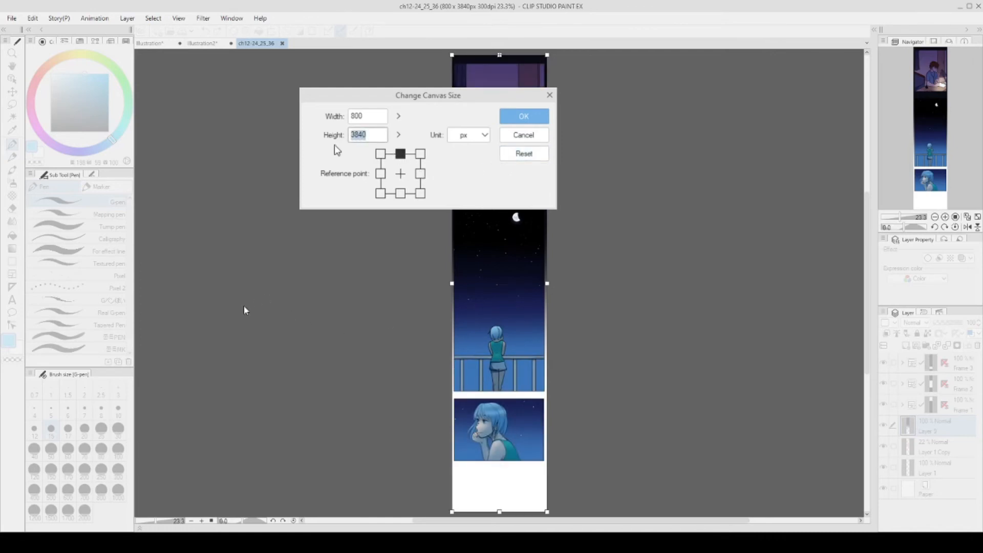
pyautogui.write('1280')
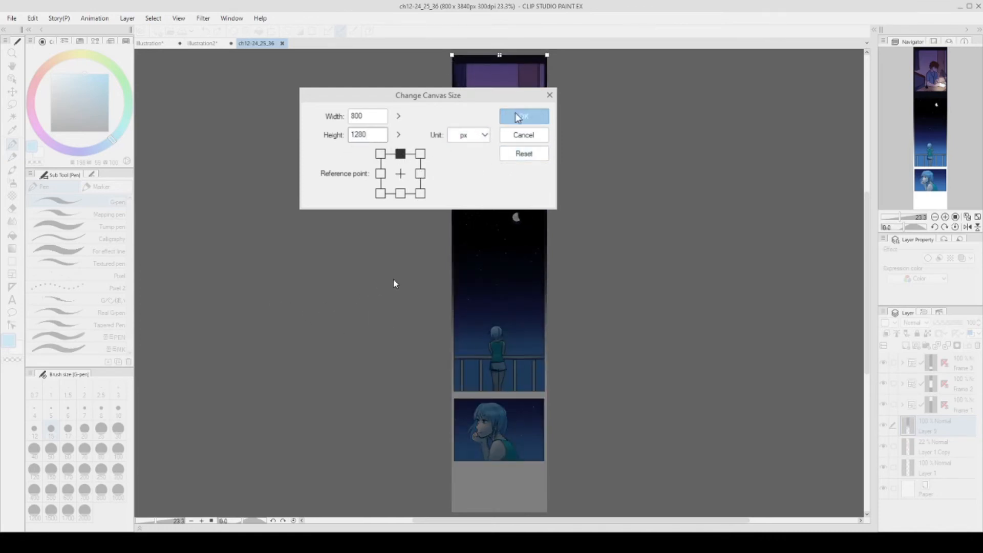
pyautogui.click(518, 116)
pyautogui.hotkey('ctrl', '0')
pyautogui.press('e')
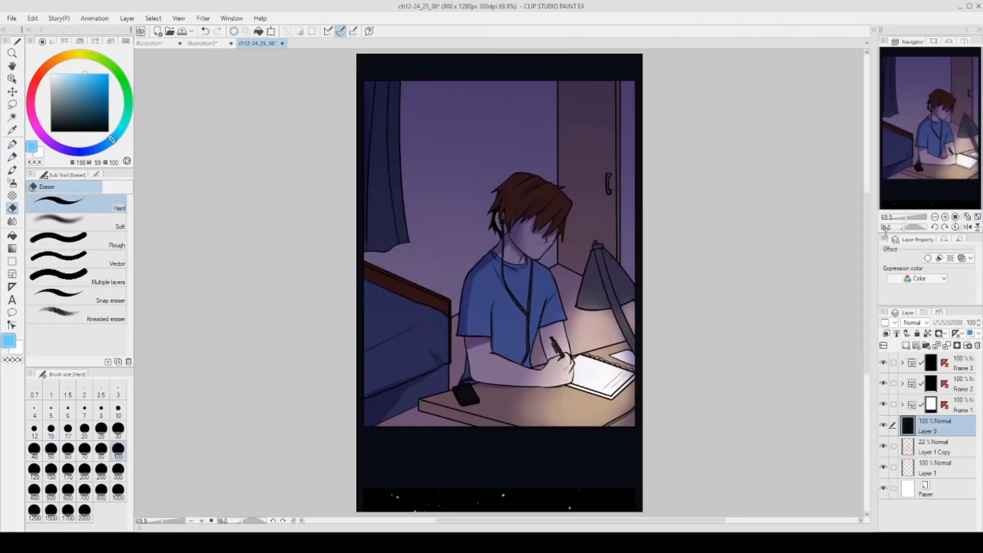
pyautogui.click(203, 43)
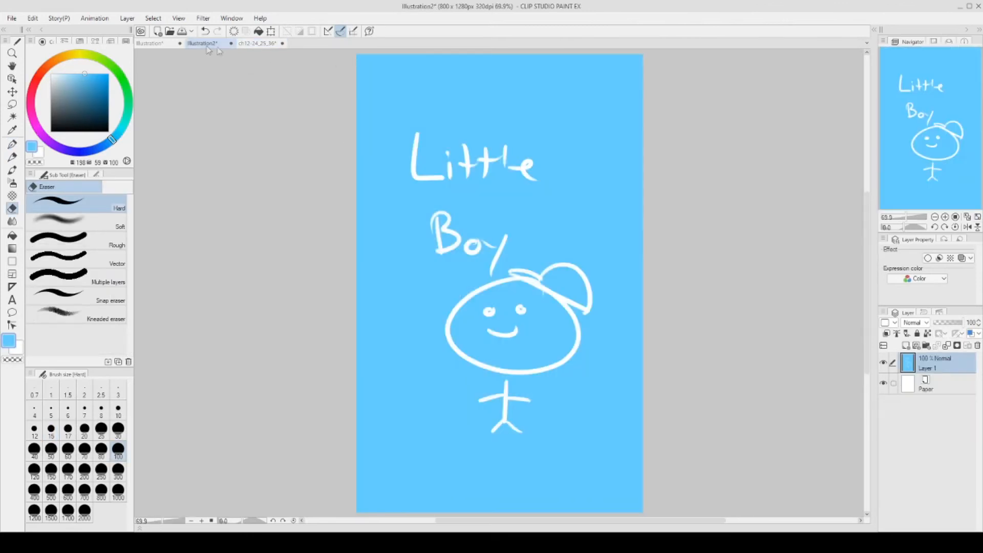
pyautogui.click(257, 43)
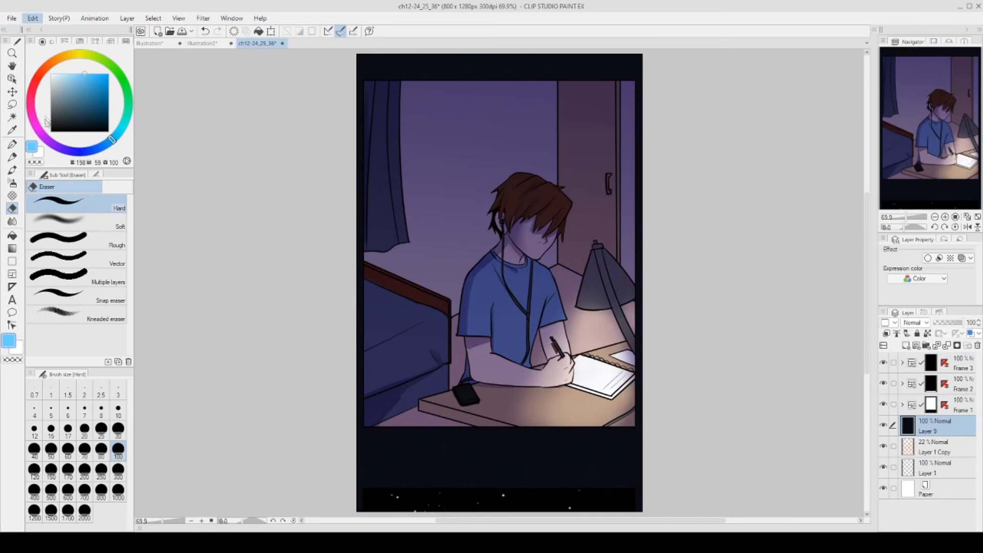
# Export the cropped page as a JPEG at quality 100 and 100% scale, with a preview of the rendering result
pyautogui.press('p')
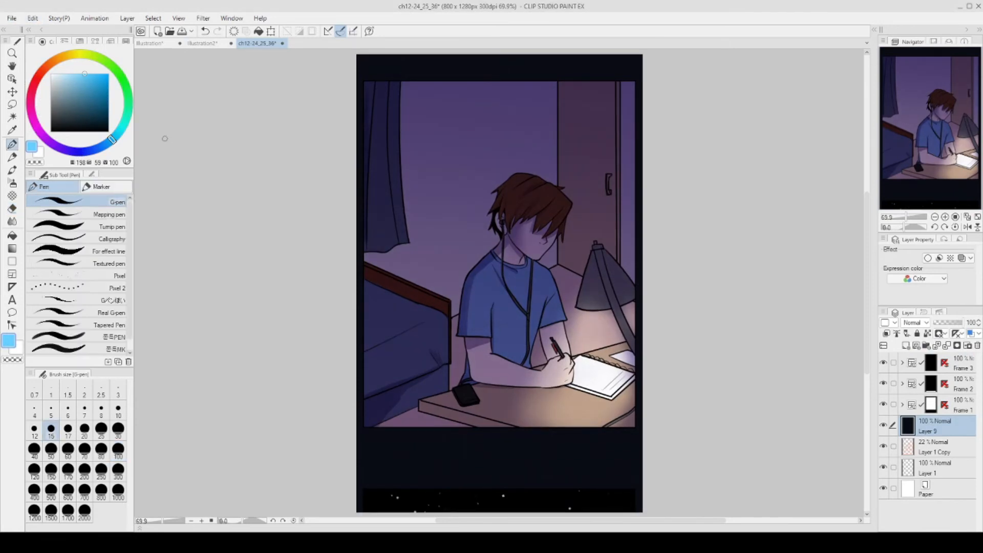
pyautogui.click(11, 18)
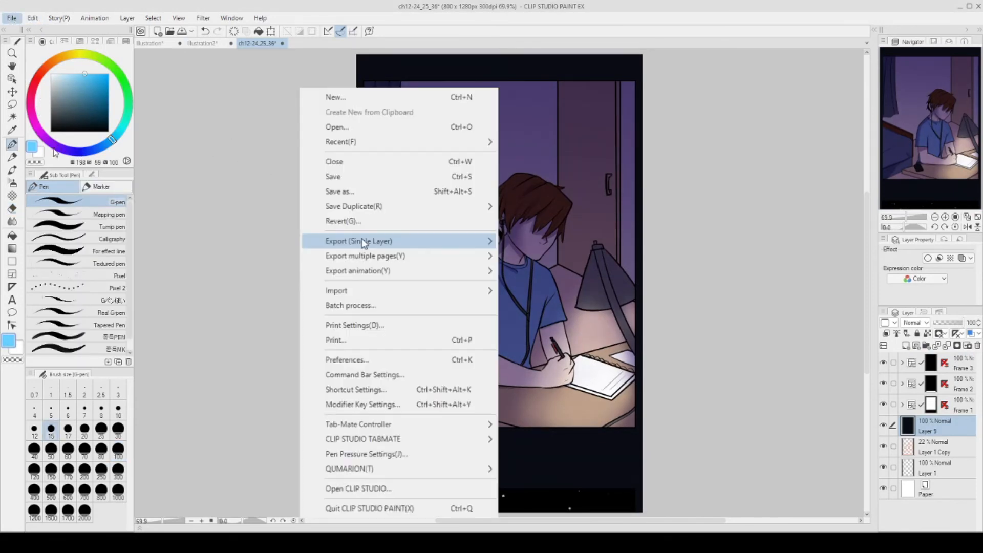
pyautogui.click(257, 167)
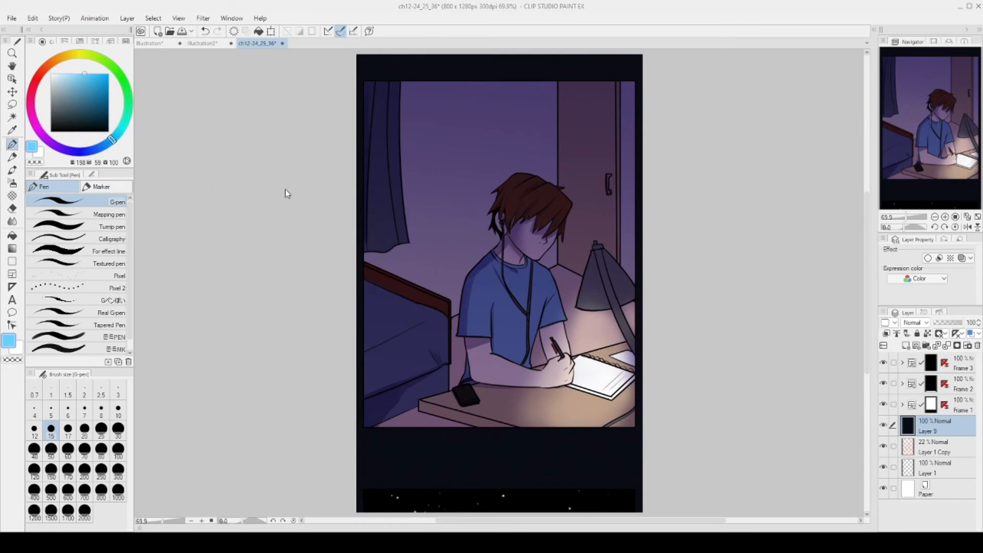
pyautogui.moveTo(385, 163); pyautogui.dragTo(350, 167)
pyautogui.write('90')
pyautogui.write('100')
pyautogui.click(588, 116)
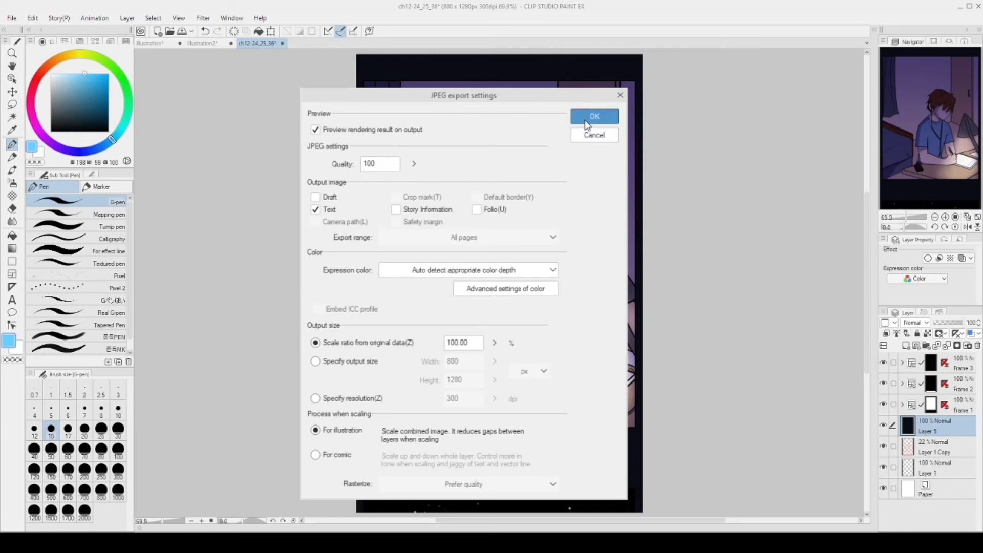
pyautogui.click(640, 117)
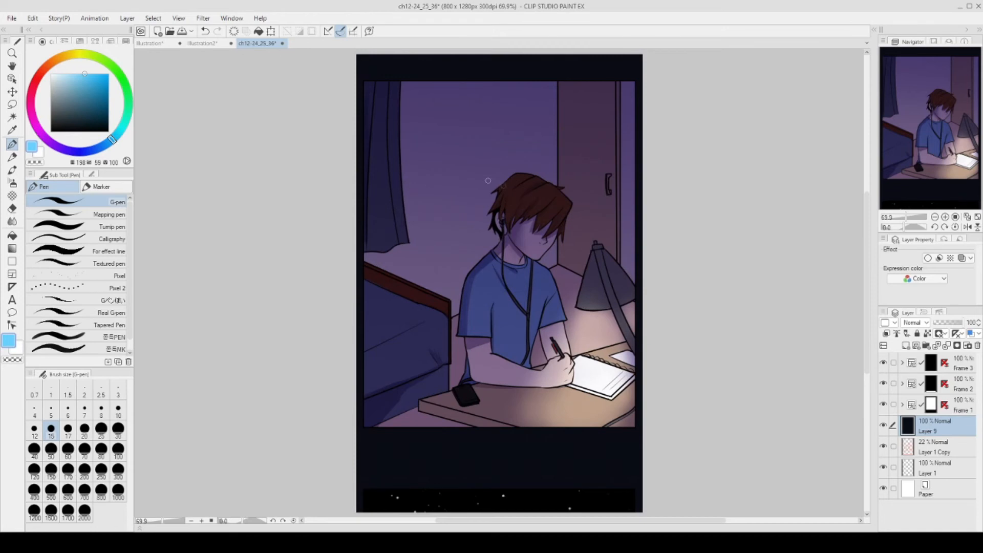
# Undo the canvas crop and fit the whole comic strip in view
pyautogui.scroll(-2, 536, 211)
pyautogui.scroll(-1, 688, 193)
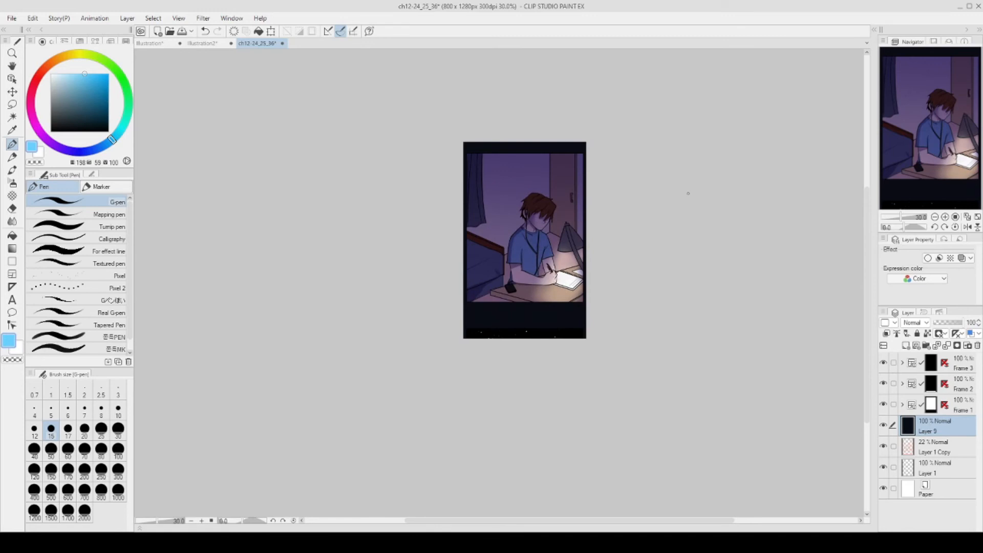
pyautogui.hotkey('ctrl', 'z')
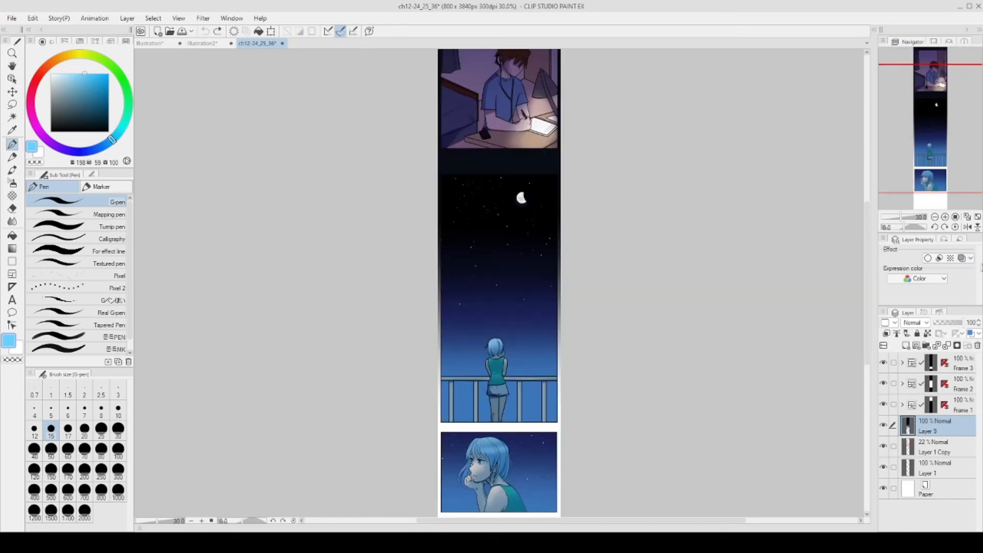
pyautogui.click(977, 217)
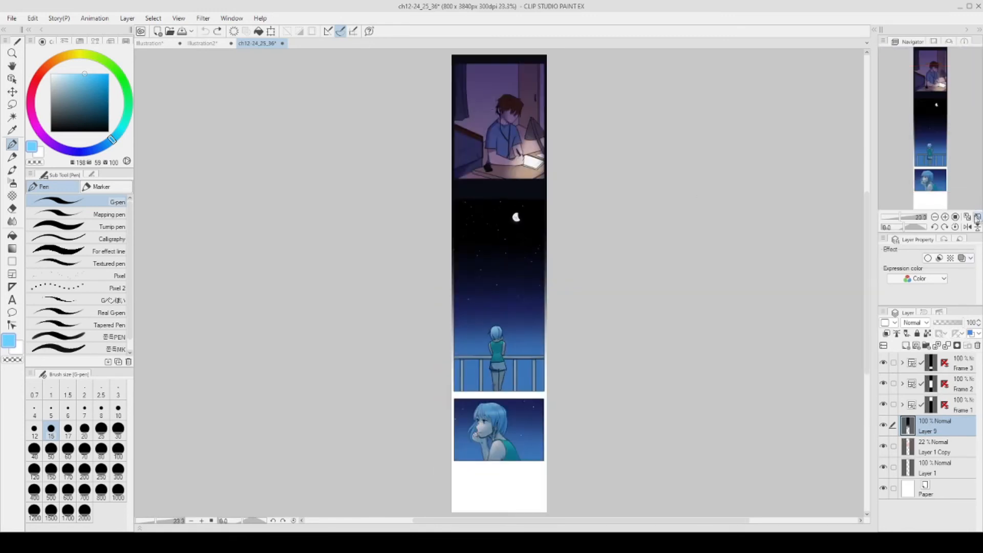
# Crop the canvas height to 1280 px from the centre reference point to isolate the middle page
pyautogui.click(34, 20)
pyautogui.click(67, 306)
pyautogui.moveTo(375, 136); pyautogui.dragTo(349, 137)
pyautogui.write('1280')
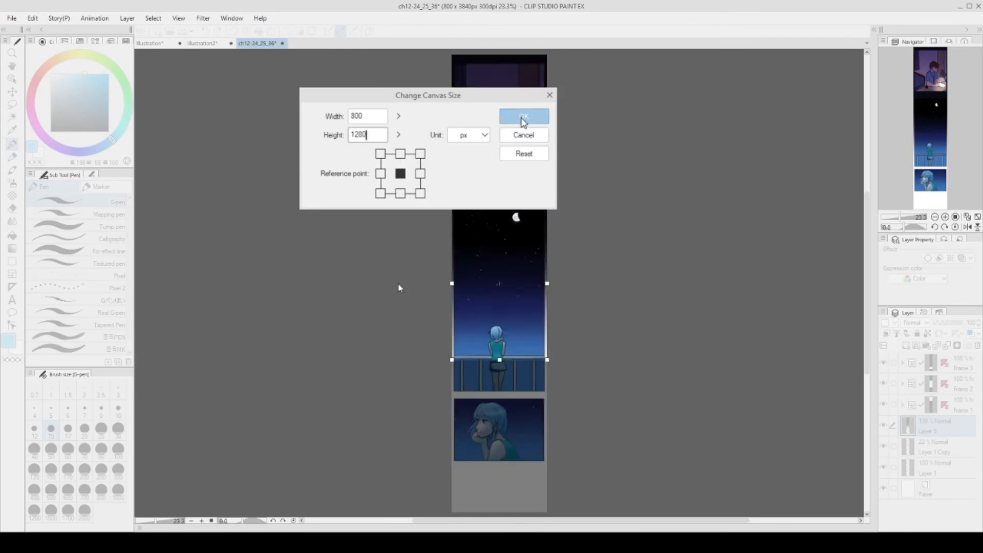
pyautogui.press('Return')
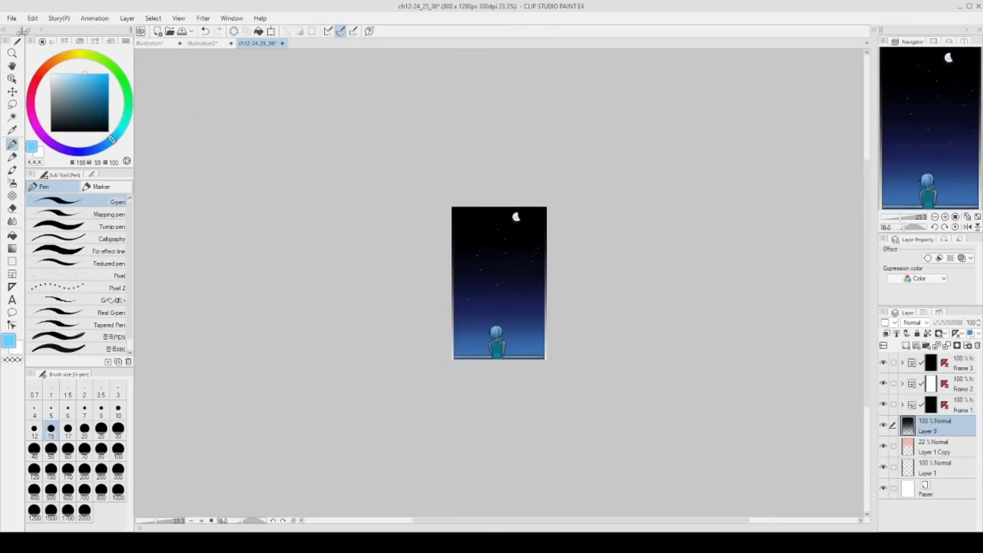
# Undo the middle-page crop to restore the full comic strip
pyautogui.click(11, 18)
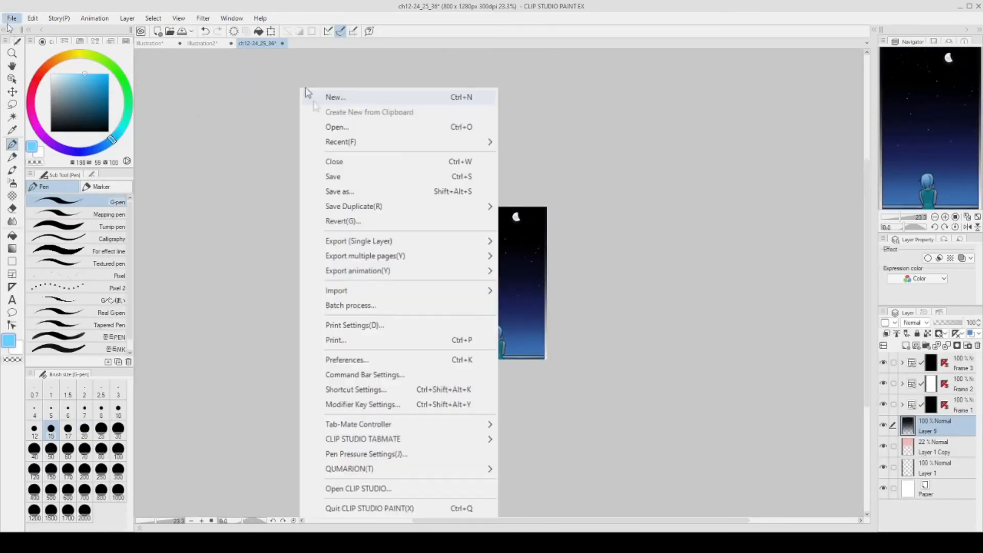
pyautogui.click(211, 169)
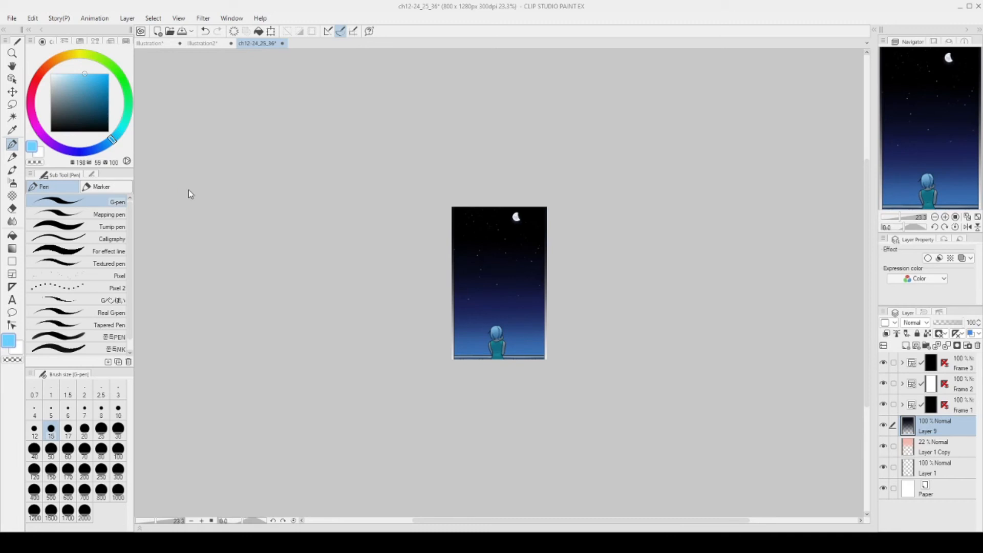
pyautogui.hotkey('ctrl', 'z')
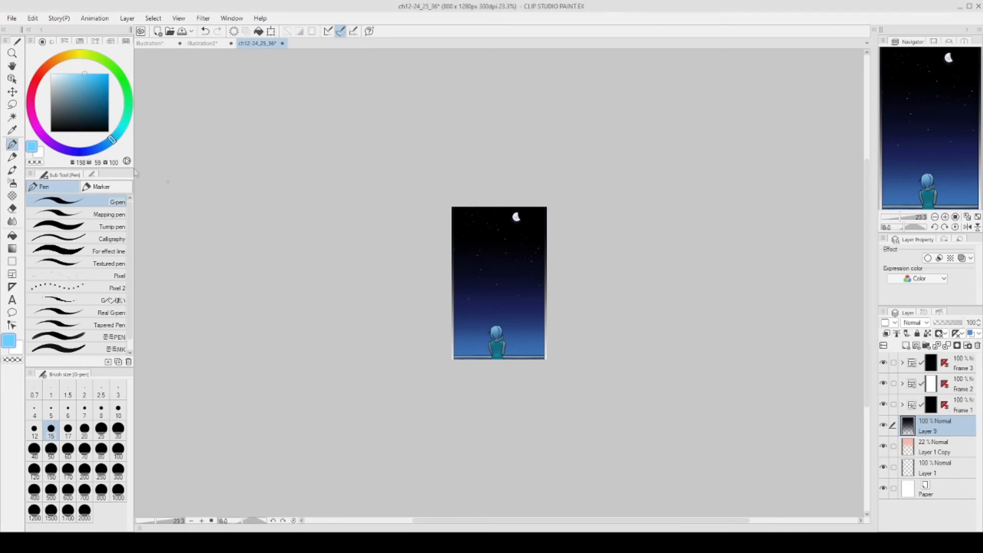
# Crop the canvas height to 1280 px from the bottom-centre reference point, after trying a height of 5436 px
pyautogui.click(32, 19)
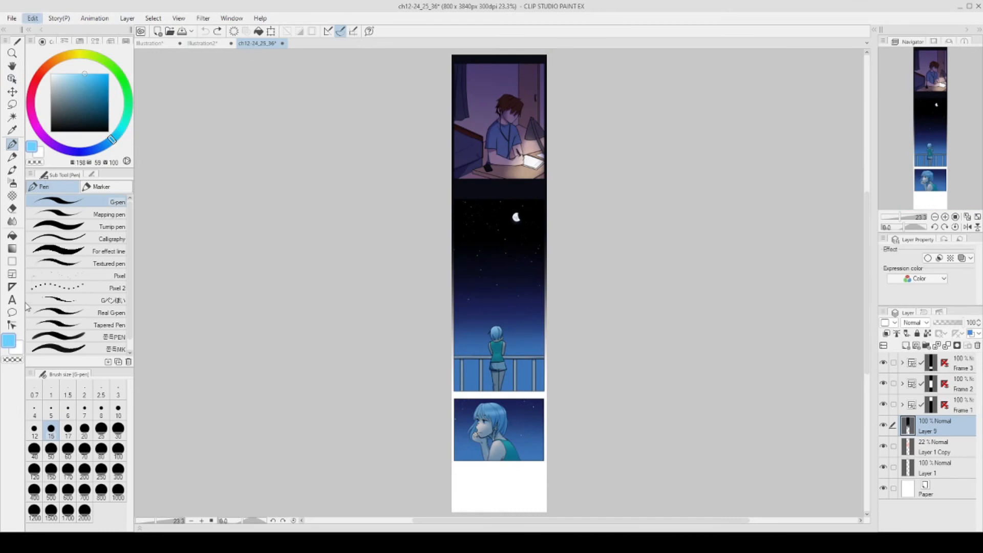
pyautogui.click(407, 415)
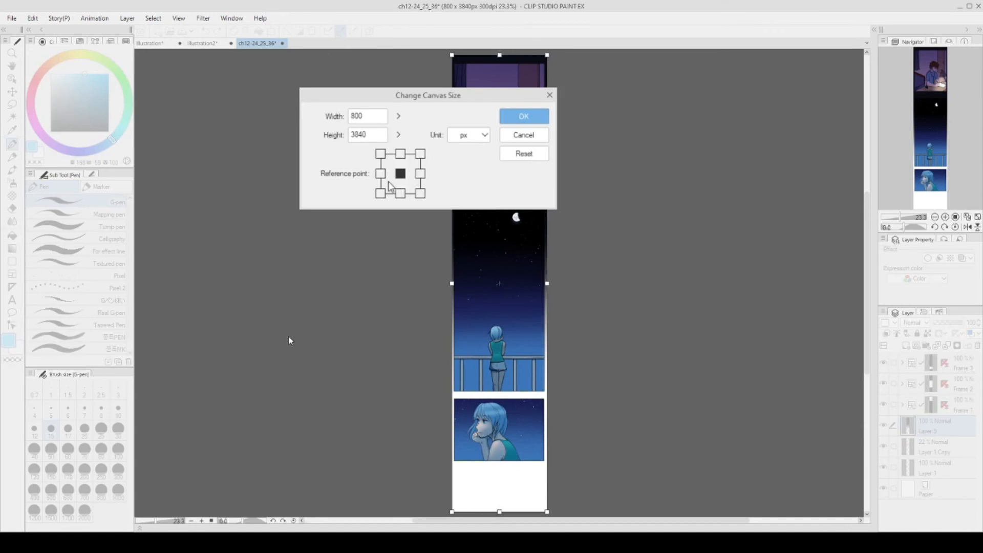
pyautogui.click(401, 194)
pyautogui.moveTo(378, 134); pyautogui.dragTo(340, 143)
pyautogui.write('1280')
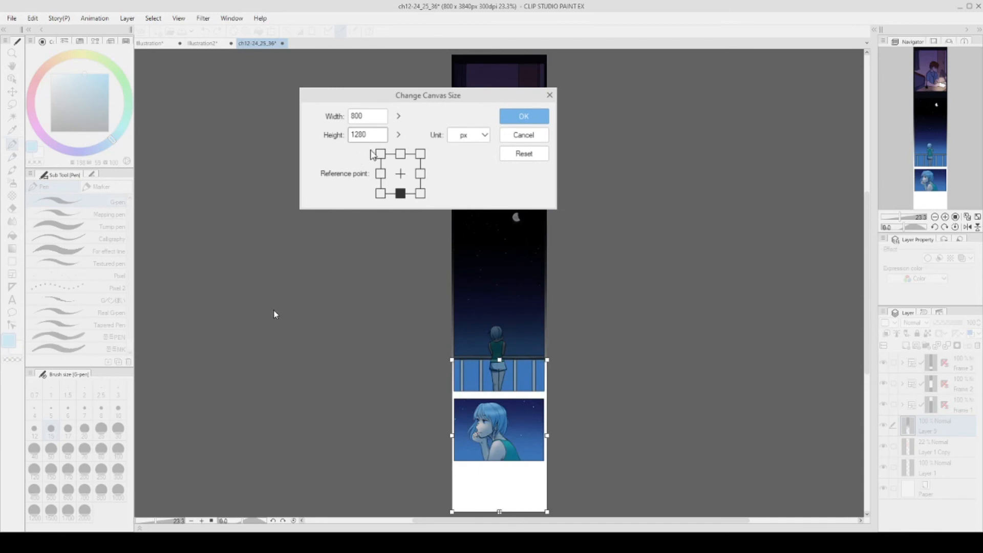
pyautogui.moveTo(379, 134); pyautogui.dragTo(321, 143)
pyautogui.write('5436')
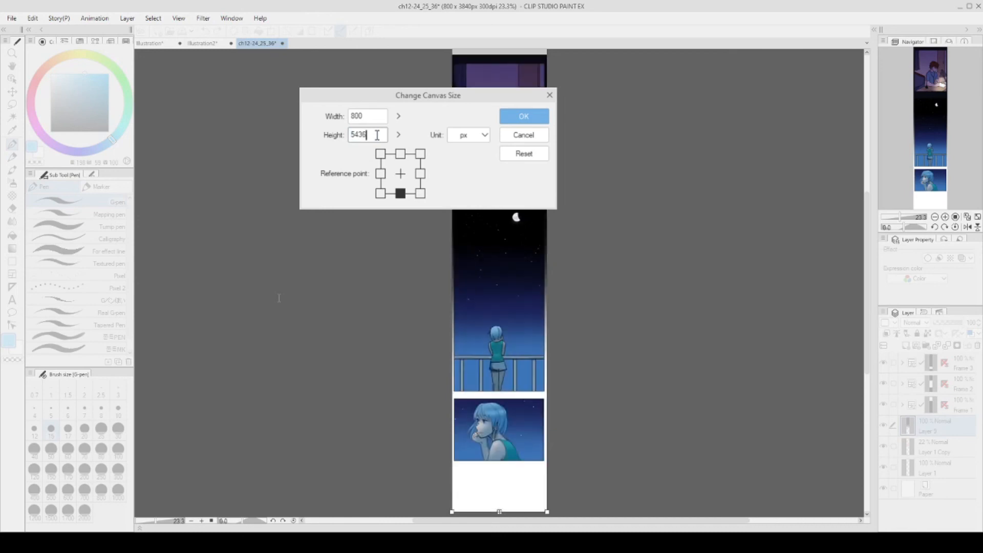
pyautogui.moveTo(378, 135); pyautogui.dragTo(324, 154)
pyautogui.write('1280')
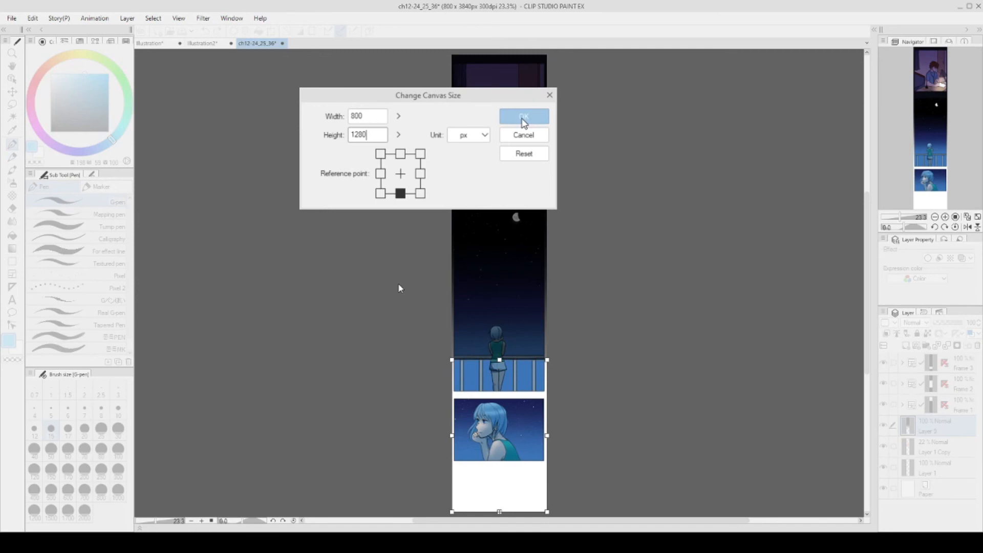
pyautogui.click(523, 121)
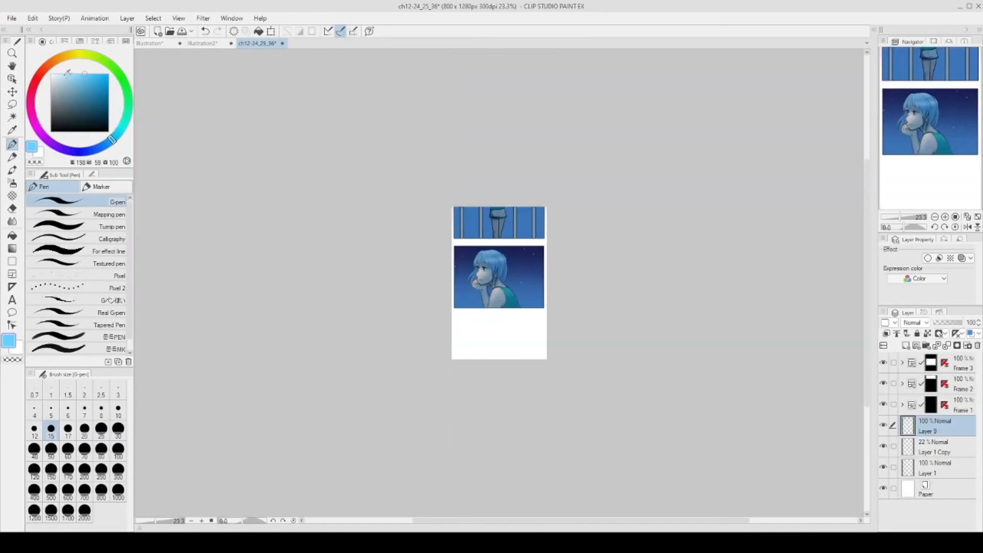
# Examine the cropped bottom page up close and look up the single-layer export command
pyautogui.scroll(3, 452, 238)
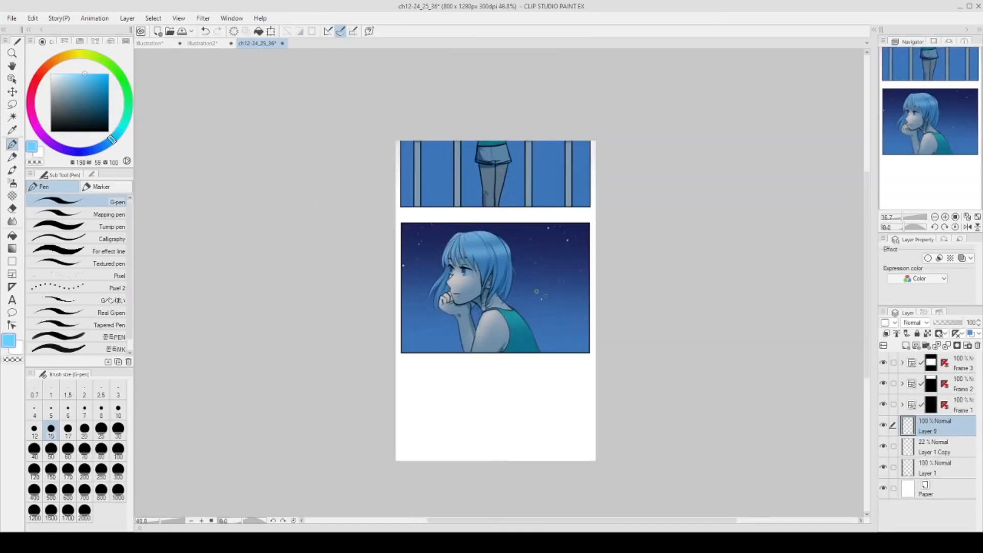
pyautogui.scroll(1, 445, 247)
pyautogui.click(11, 18)
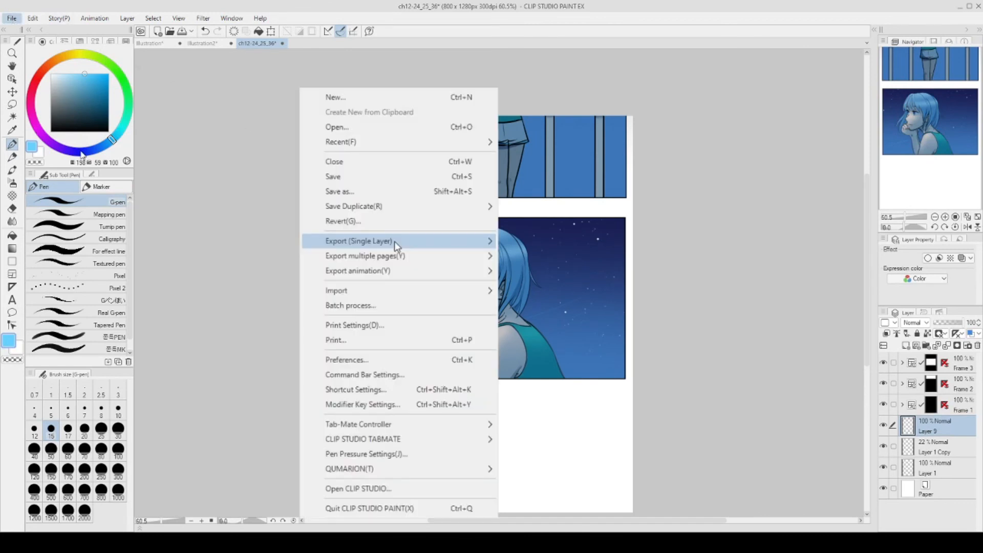
pyautogui.click(180, 160)
# Undo the bottom-page crop to bring back the full-height comic strip
pyautogui.hotkey('ctrl', '-')
pyautogui.press('e')
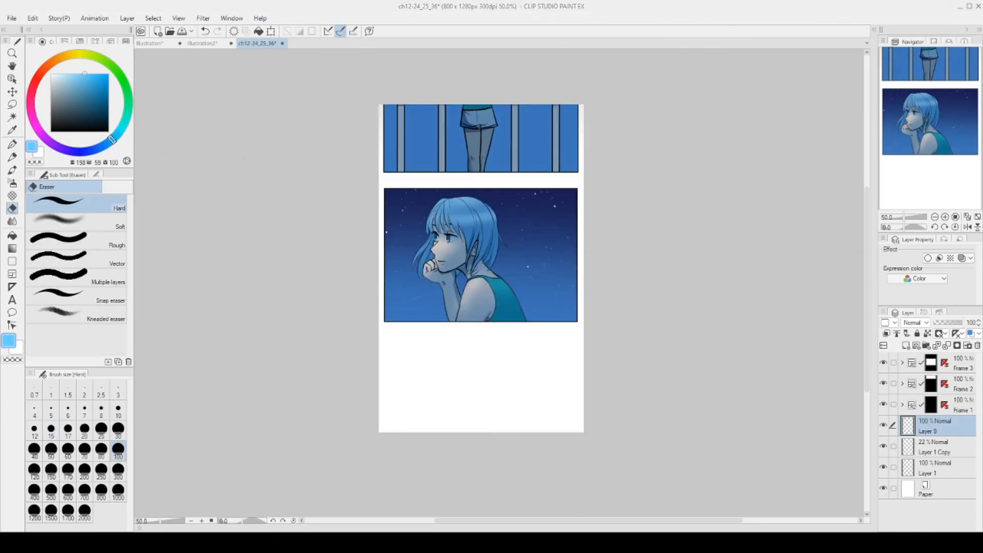
pyautogui.hotkey('ctrl', 'z')
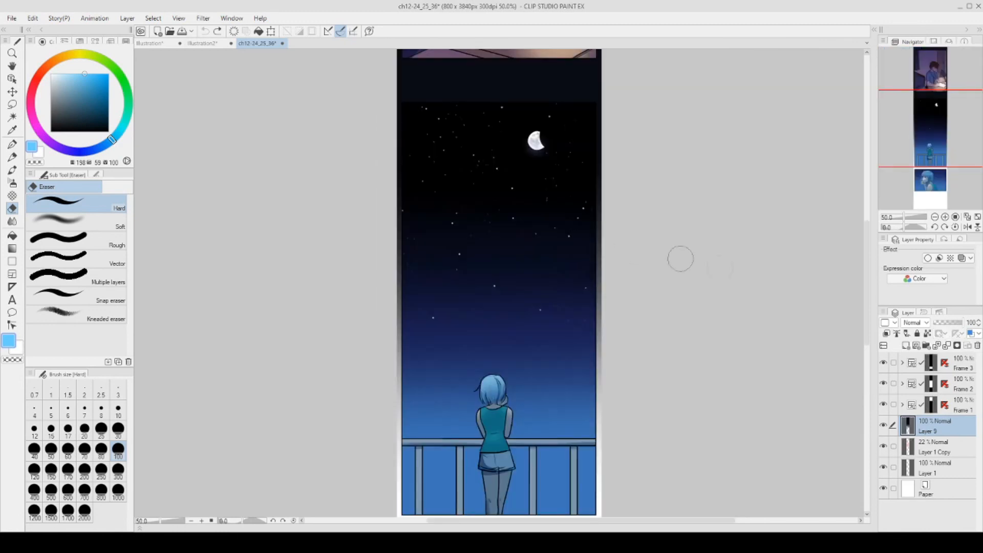
pyautogui.scroll(-2, 788, 235)
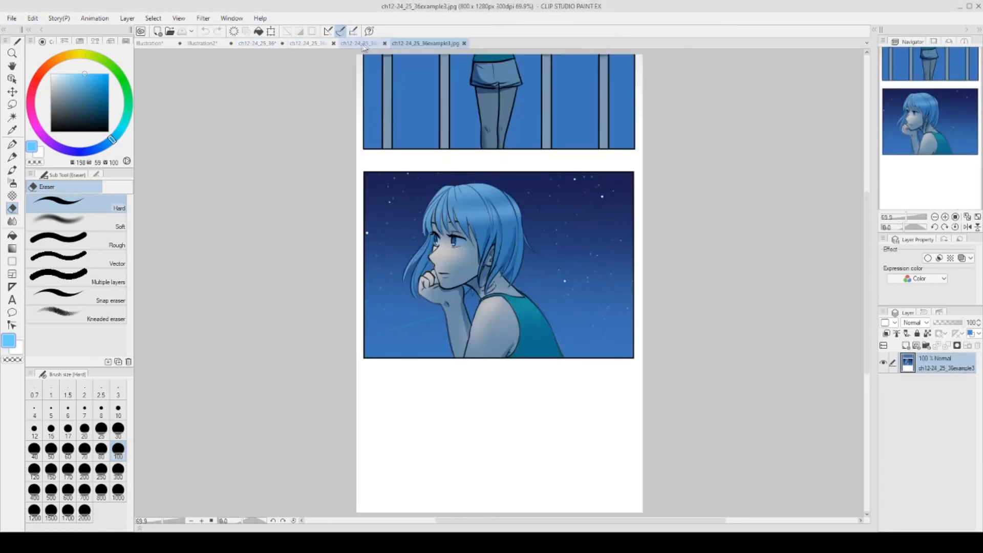
# Review the three exported JPEG pages of ch12-24_25_36 by switching between example, example2 and example3
pyautogui.click(363, 44)
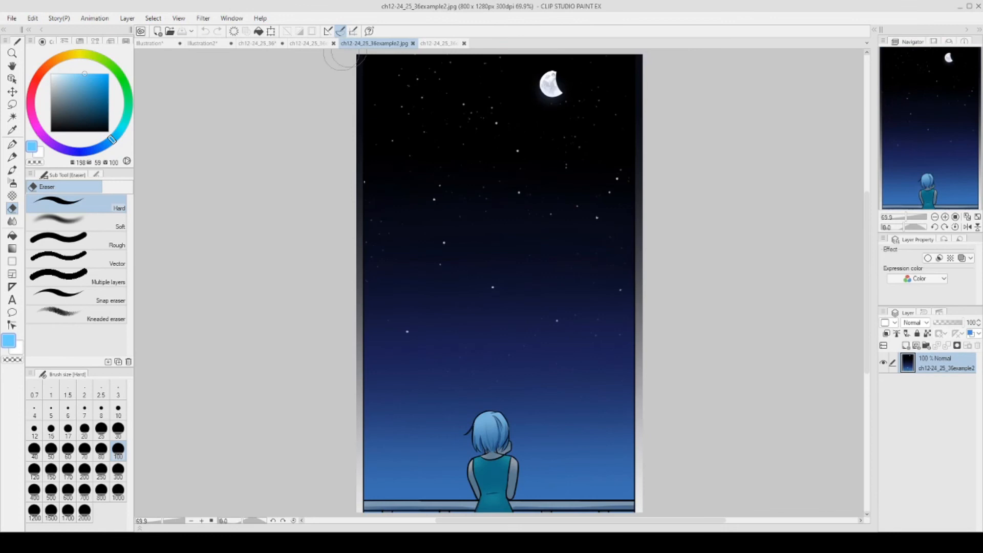
pyautogui.click(315, 44)
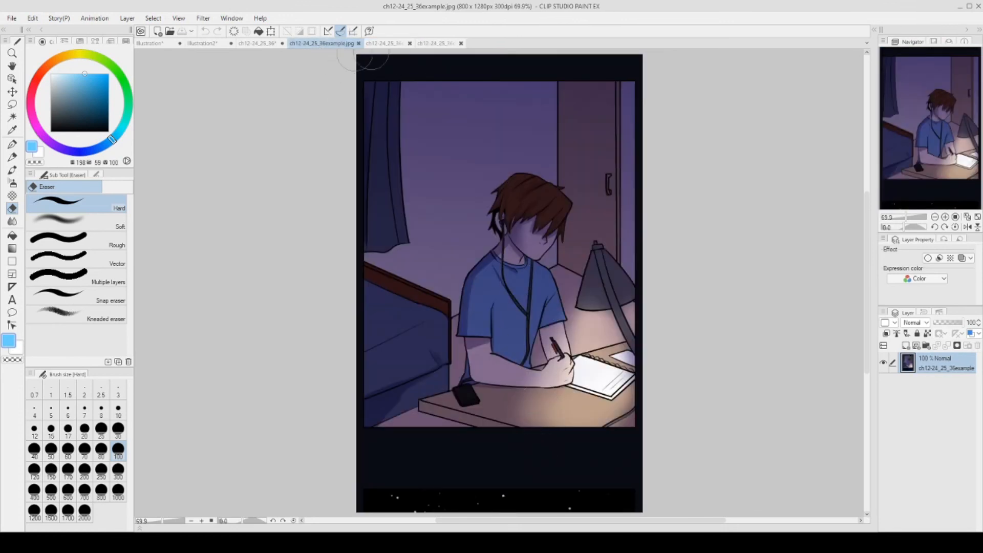
pyautogui.click(392, 45)
pyautogui.click(434, 44)
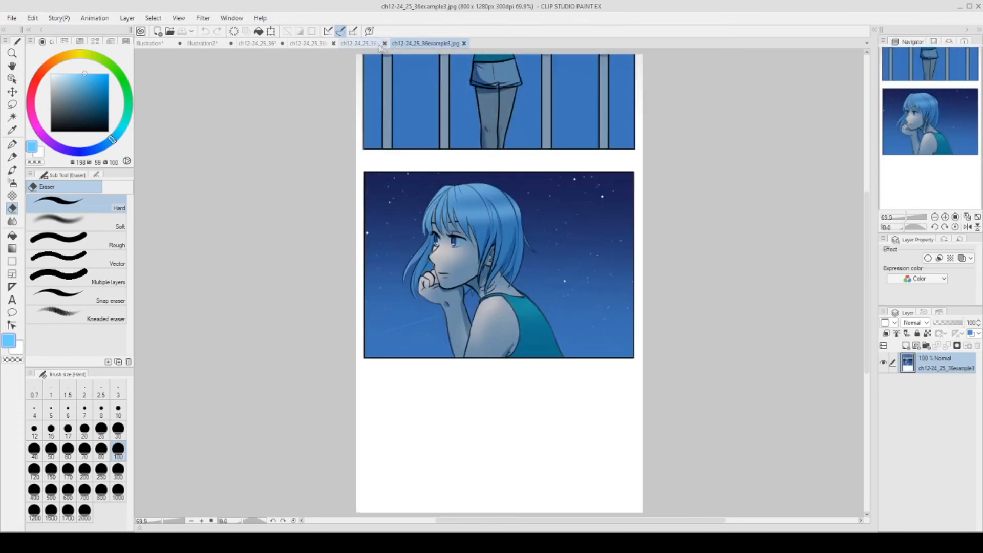
pyautogui.click(358, 44)
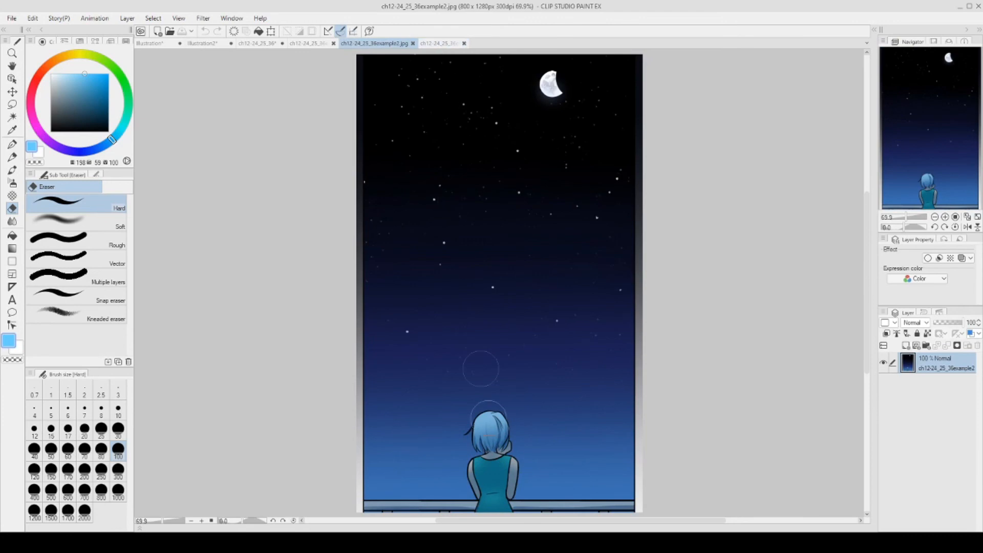
# Inspect how the figure at the railing continues from the end of example2 to the start of example3
pyautogui.press('/')
pyautogui.click(500, 504)
pyautogui.click(431, 45)
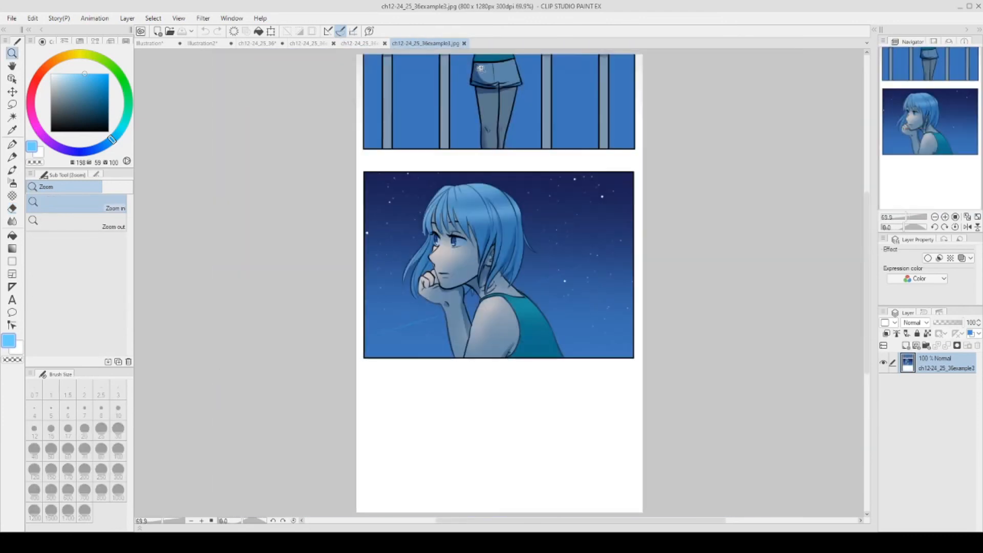
pyautogui.moveTo(495, 64); pyautogui.dragTo(523, 80)
pyautogui.moveTo(922, 129); pyautogui.dragTo(920, 78)
pyautogui.click(977, 217)
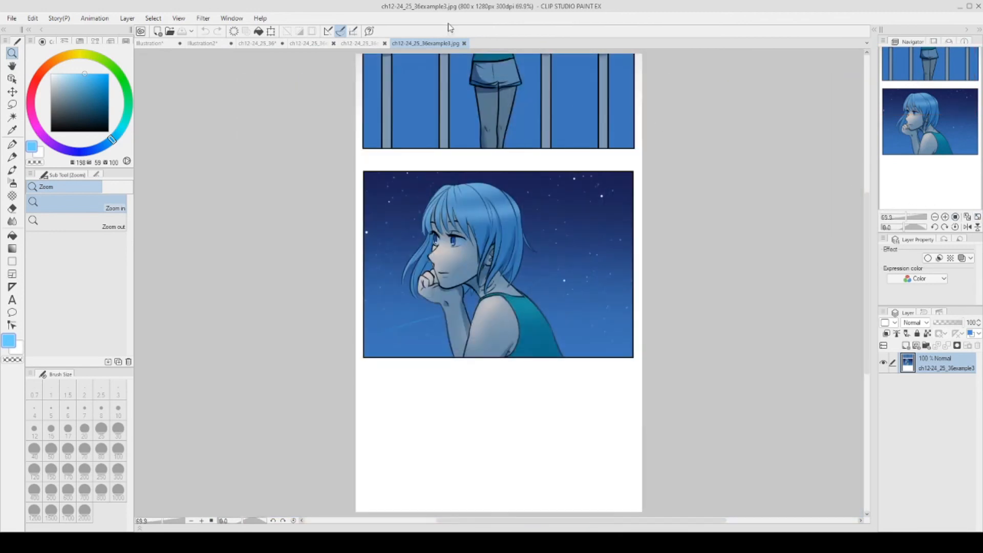
# Close the example3, example2 and example JPEG pages, returning to the full ch12-24_25_36 comic strip
pyautogui.click(465, 44)
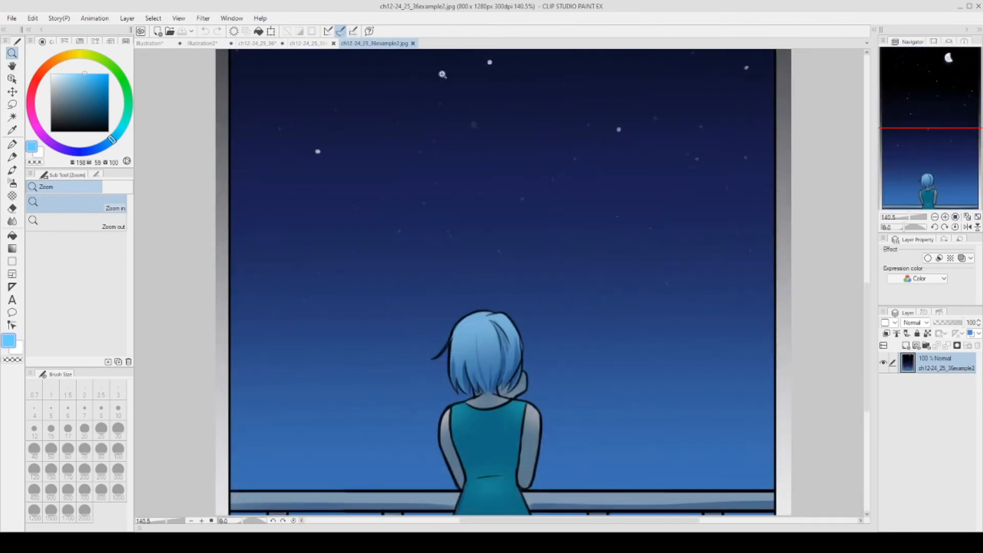
pyautogui.click(413, 44)
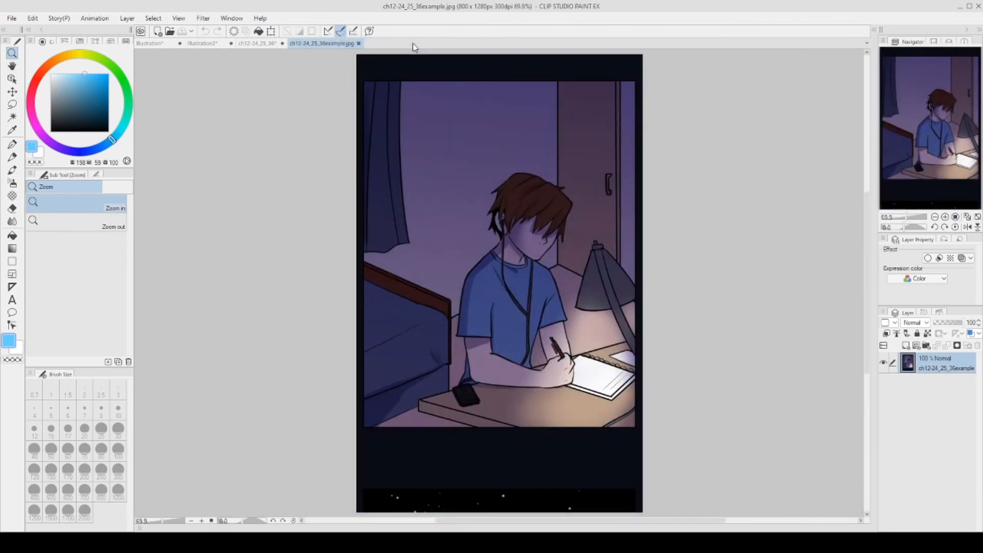
pyautogui.click(358, 43)
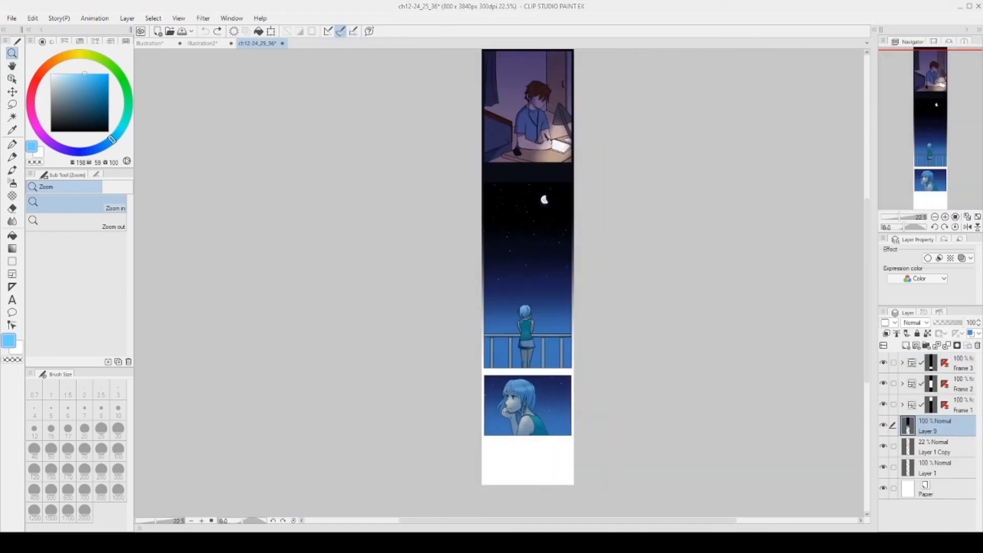